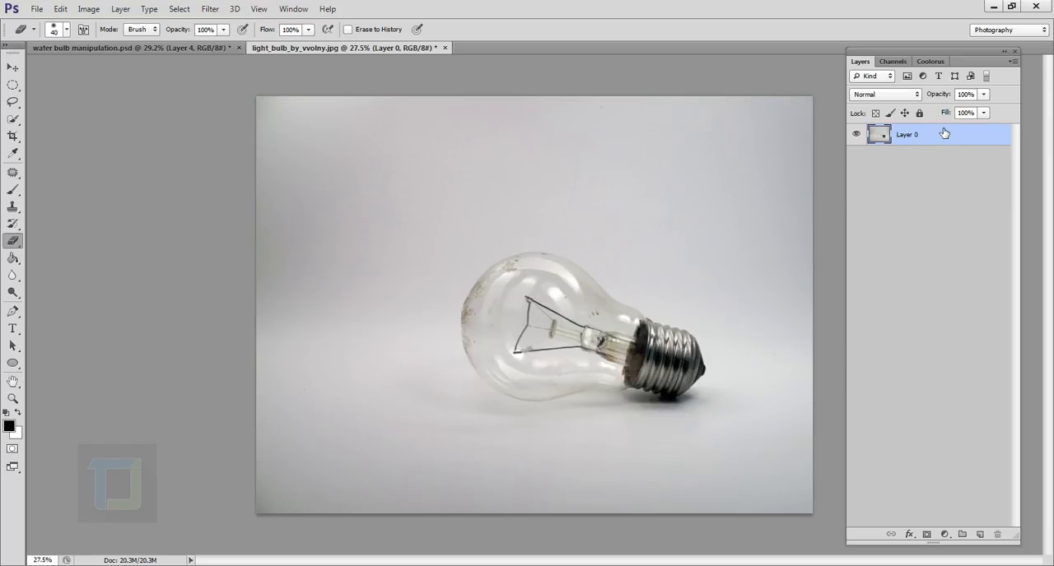
# Duplicate the bulb photo layer, rename the original layer as backup, and make the copy active
pyautogui.hotkey('ctrl', 'j')
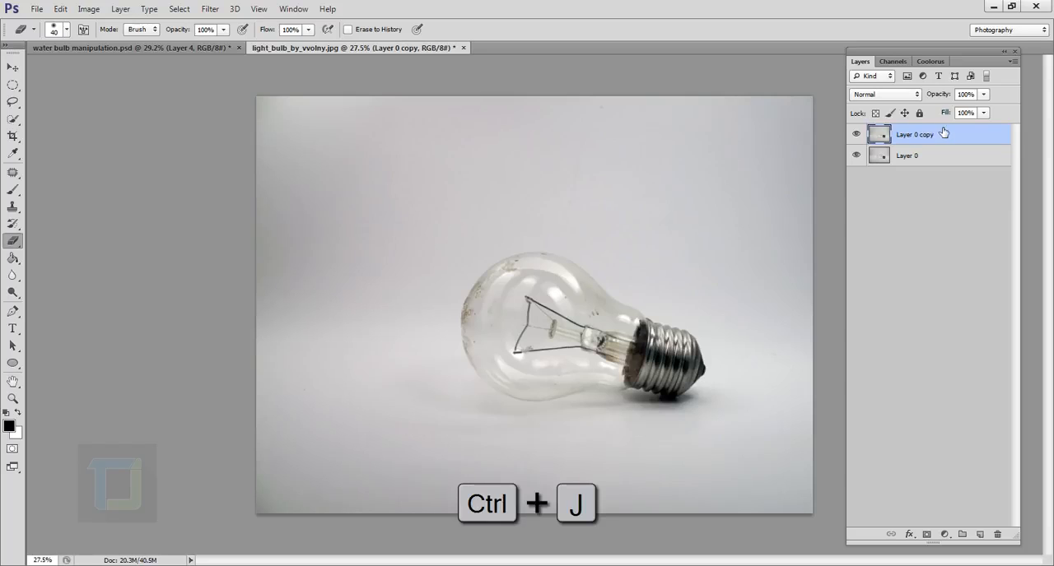
pyautogui.click(914, 161)
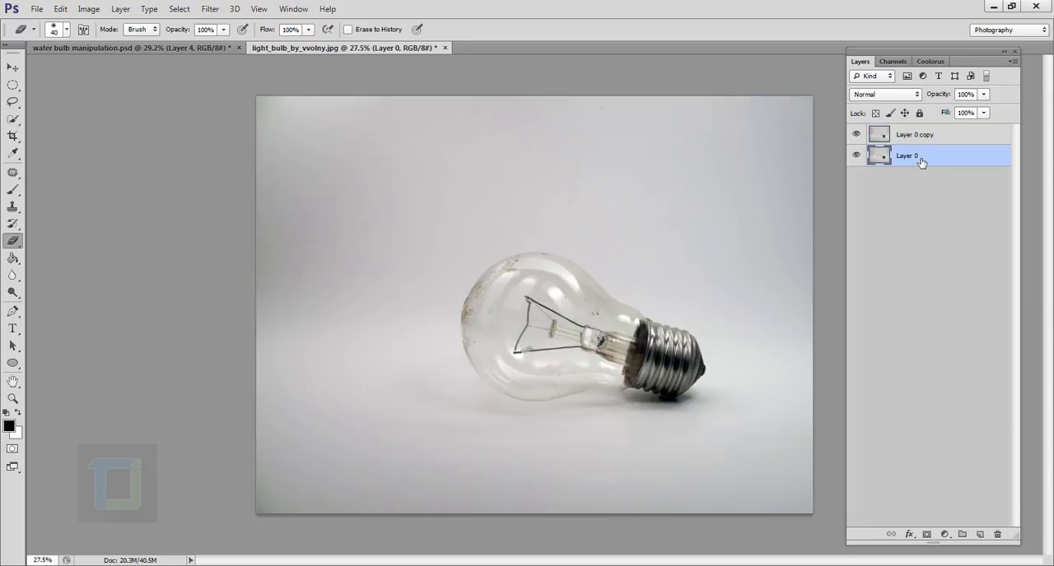
pyautogui.doubleClick(908, 156)
pyautogui.press('Return')
pyautogui.click(873, 136)
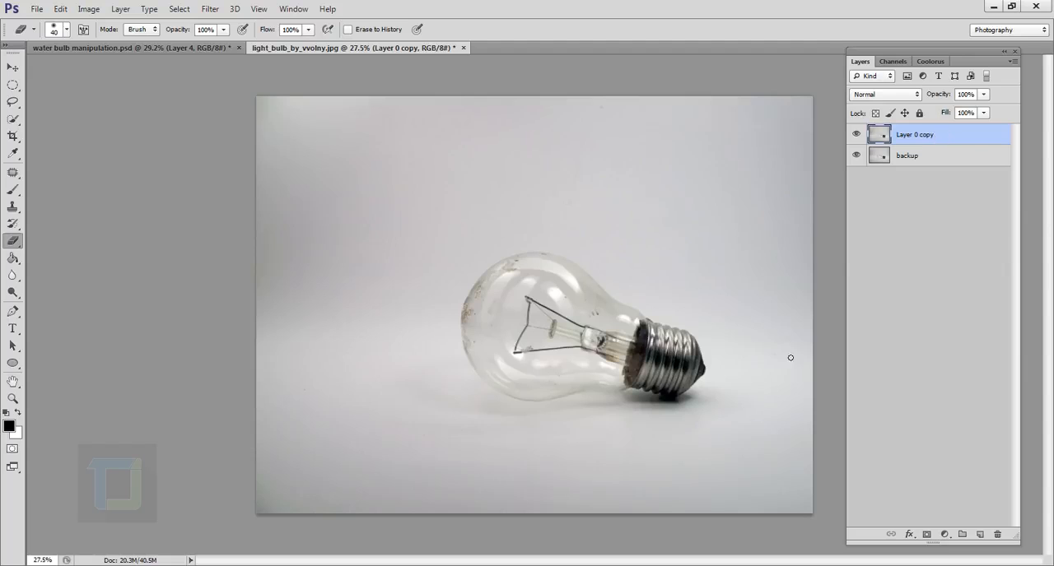
# Draw a freehand Lasso selection around the filament wires and their support inside the bulb
pyautogui.scroll(6, 593, 383)
pyautogui.moveTo(557, 219); pyautogui.dragTo(485, 377)
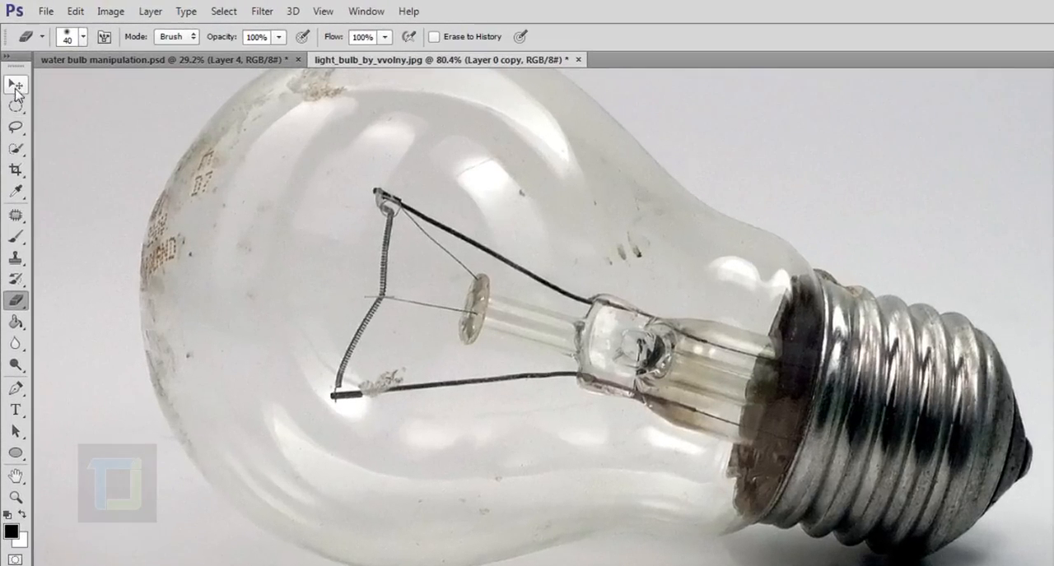
pyautogui.click(14, 129)
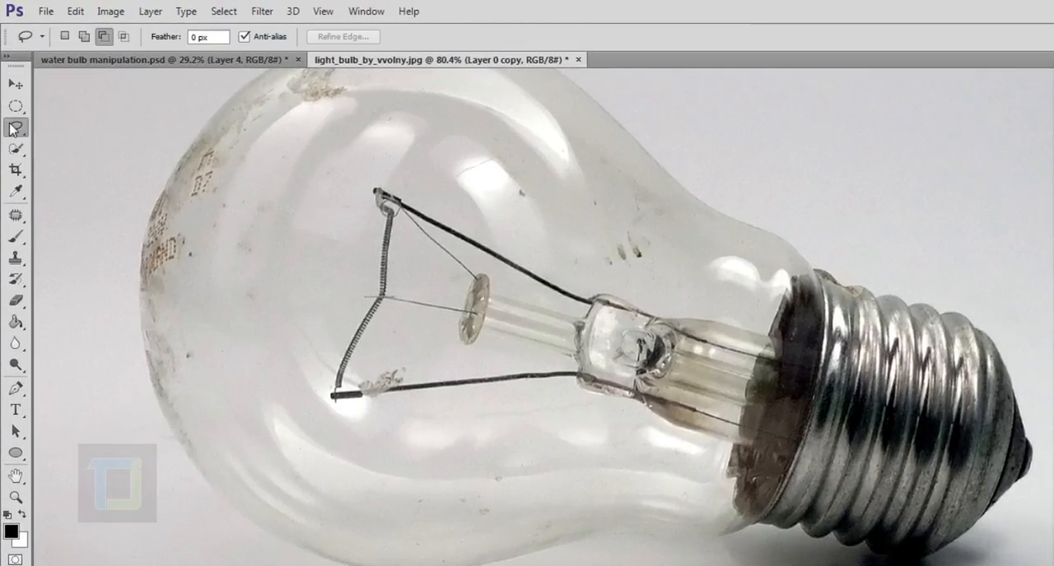
pyautogui.rightClick(16, 131)
pyautogui.click(59, 129)
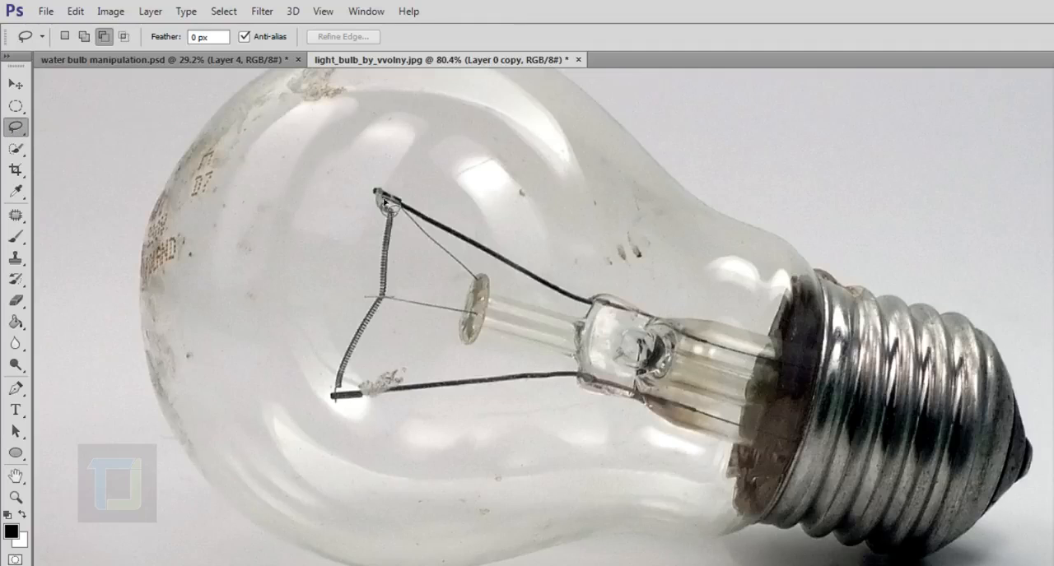
pyautogui.moveTo(366, 177)
pyautogui.mouseDown()
pyautogui.moveTo(312, 262)
pyautogui.moveTo(295, 342)
pyautogui.moveTo(295, 392)
pyautogui.moveTo(315, 429)
pyautogui.moveTo(368, 446)
pyautogui.moveTo(447, 433)
pyautogui.moveTo(529, 388)
pyautogui.moveTo(579, 336)
pyautogui.moveTo(590, 255)
pyautogui.moveTo(518, 208)
pyautogui.moveTo(435, 177)
pyautogui.moveTo(359, 185)
pyautogui.mouseUp()
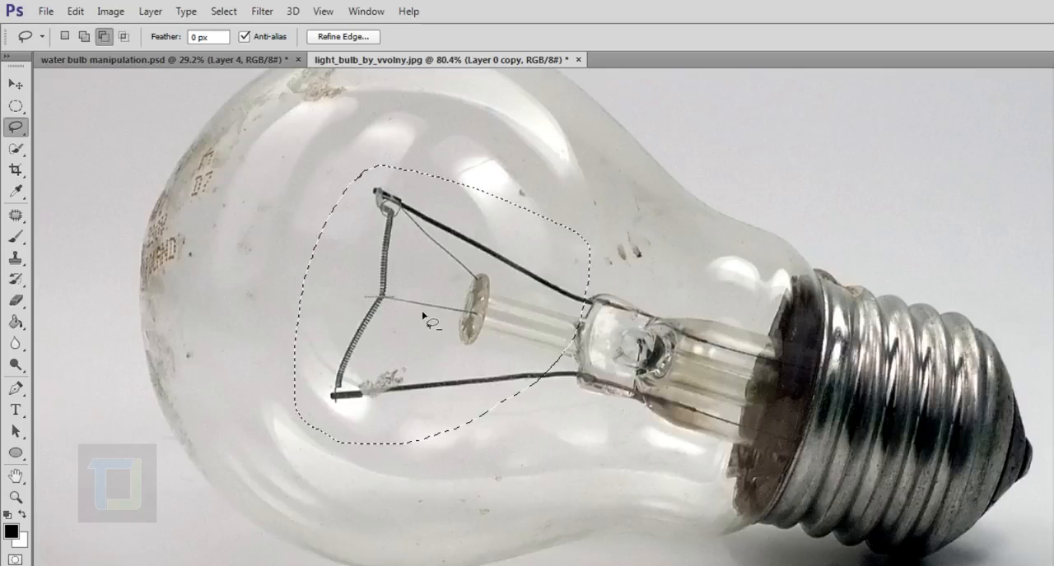
# Remove the selected filament with a Content-Aware fill in Normal mode at 100% opacity, and clear the selection
pyautogui.click(76, 12)
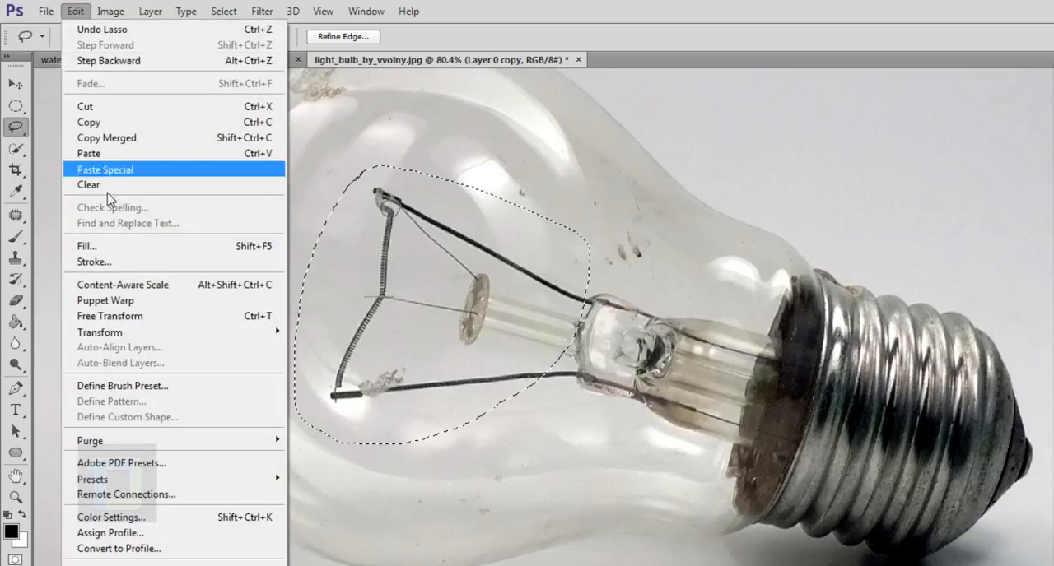
pyautogui.click(132, 246)
pyautogui.click(896, 260)
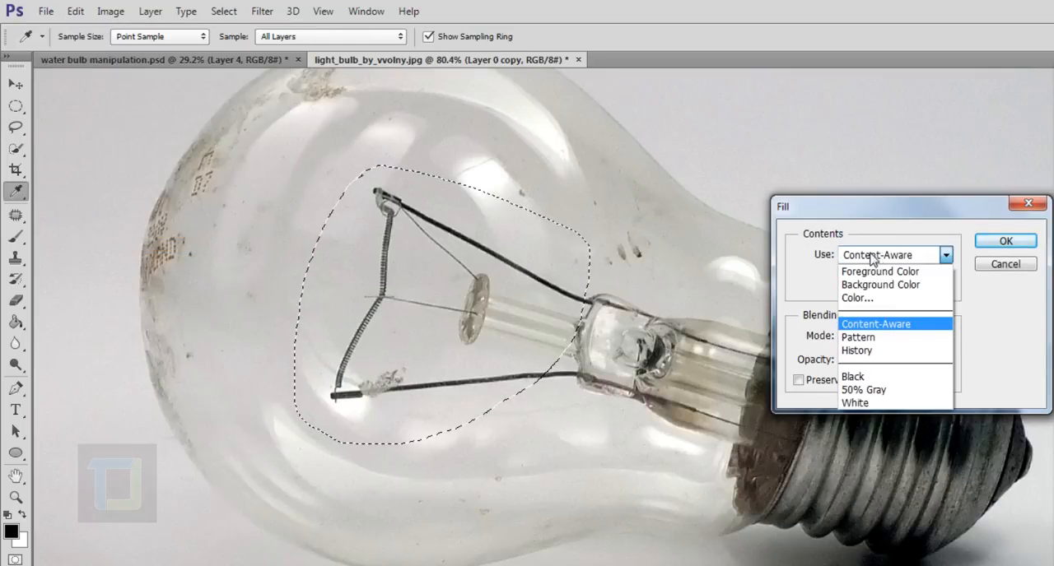
pyautogui.click(888, 330)
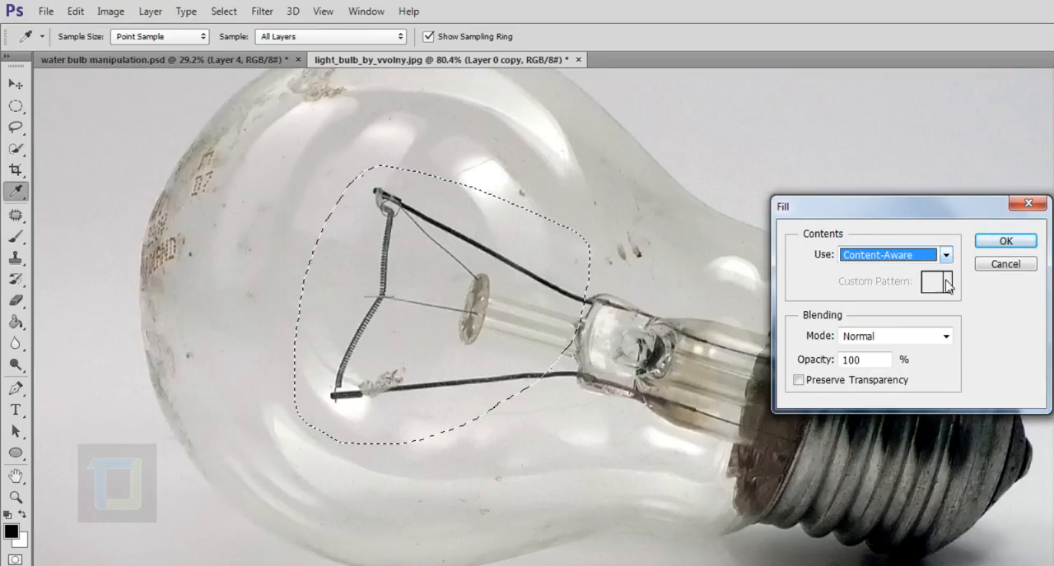
pyautogui.click(1005, 241)
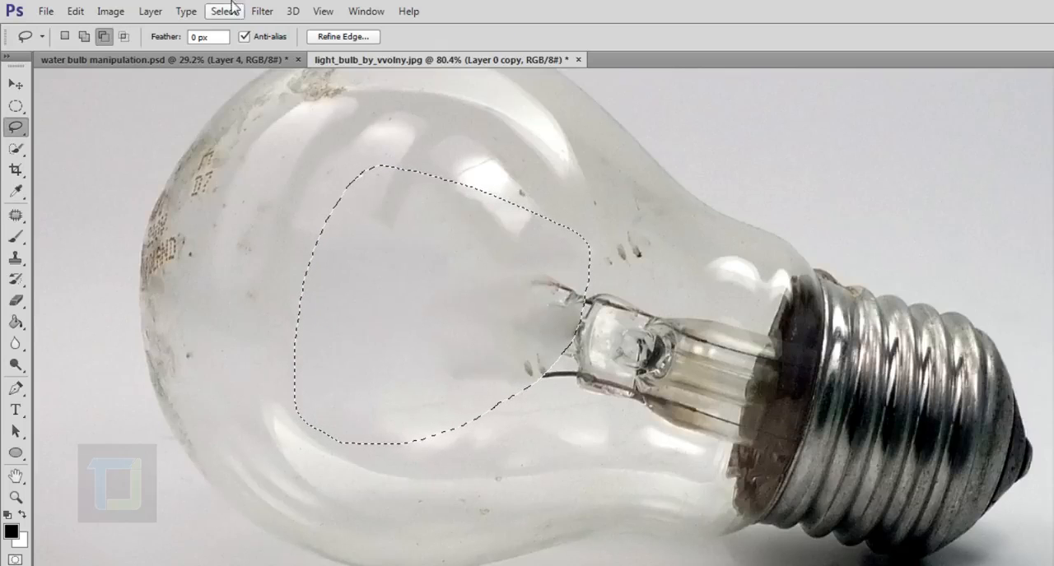
pyautogui.click(224, 11)
pyautogui.click(243, 42)
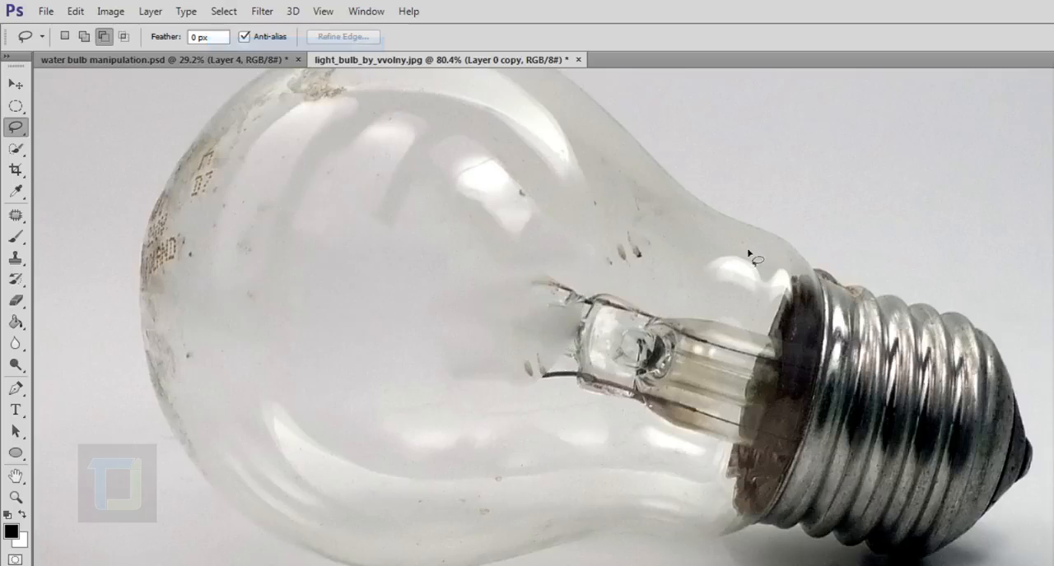
# Lasso the remaining glass mount in the middle of the bulb, replace it with a Content-Aware fill, and deselect
pyautogui.moveTo(522, 263)
pyautogui.mouseDown()
pyautogui.moveTo(457, 307)
pyautogui.moveTo(439, 374)
pyautogui.moveTo(502, 430)
pyautogui.moveTo(577, 443)
pyautogui.moveTo(632, 436)
pyautogui.moveTo(676, 409)
pyautogui.moveTo(701, 334)
pyautogui.moveTo(681, 272)
pyautogui.moveTo(618, 239)
pyautogui.moveTo(540, 230)
pyautogui.moveTo(475, 243)
pyautogui.moveTo(447, 284)
pyautogui.moveTo(443, 375)
pyautogui.mouseUp()
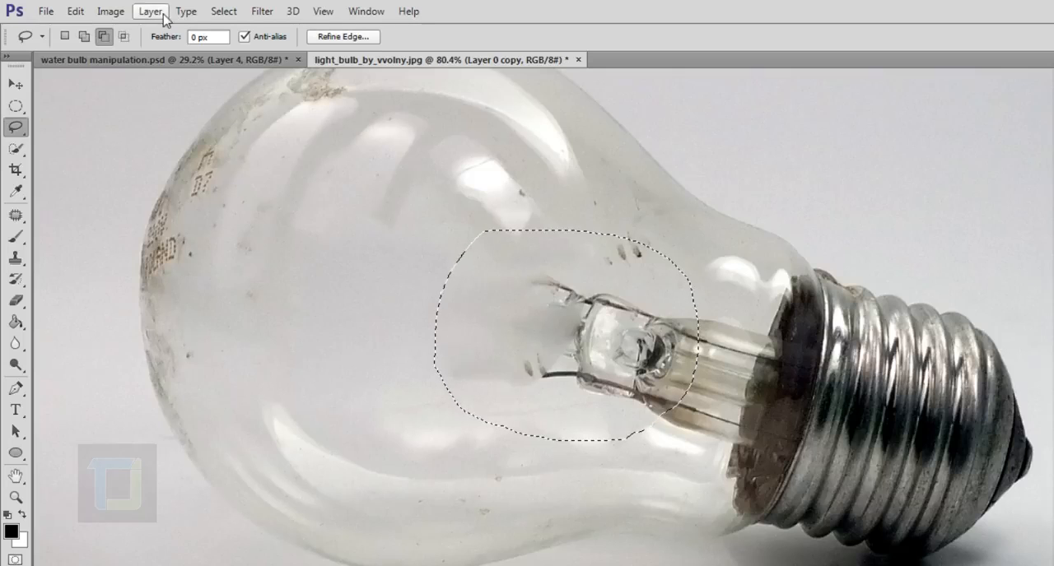
pyautogui.click(75, 12)
pyautogui.click(107, 247)
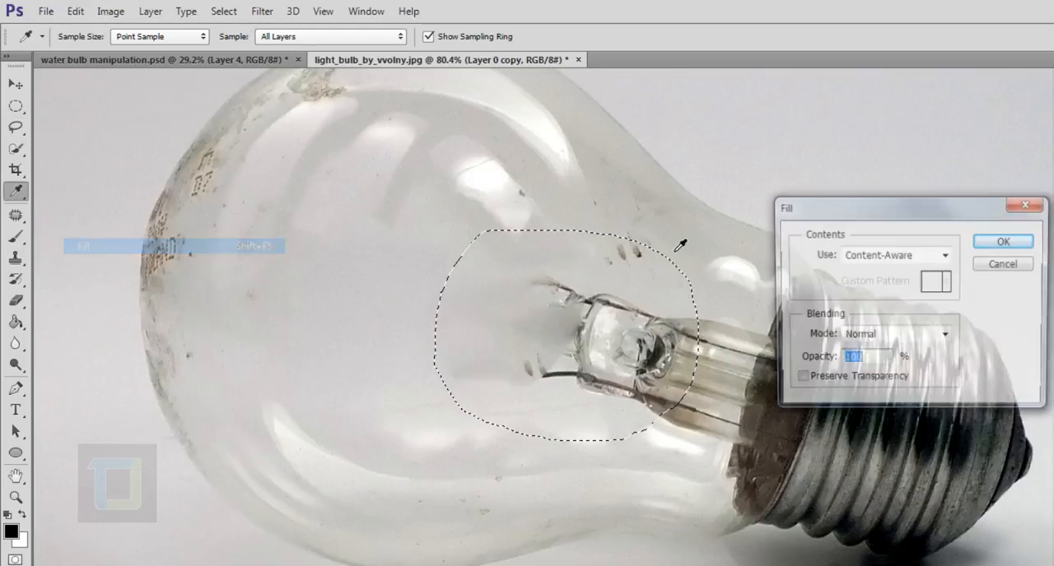
pyautogui.click(882, 261)
pyautogui.click(881, 260)
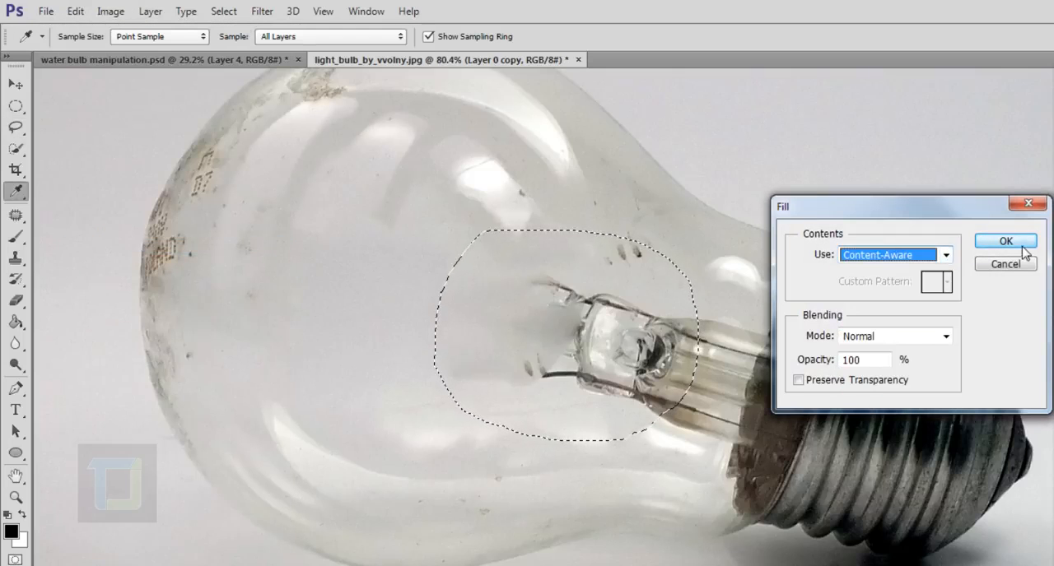
pyautogui.click(1004, 241)
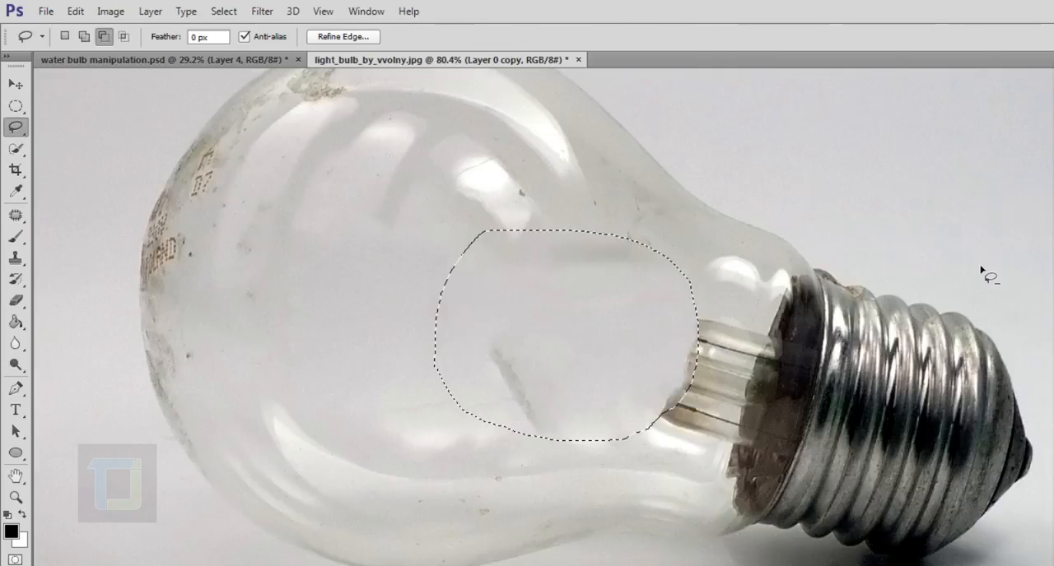
pyautogui.click(230, 10)
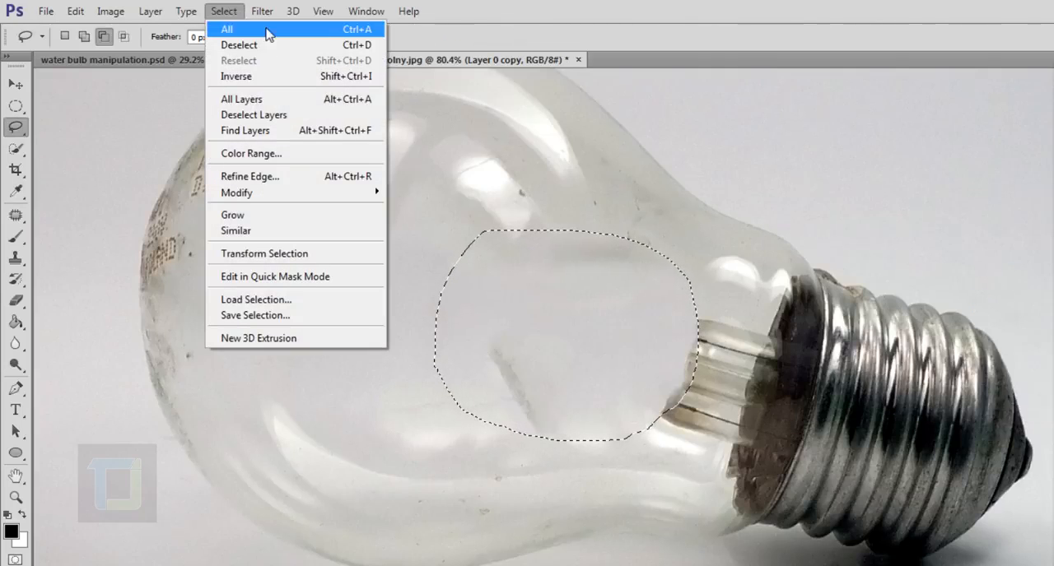
pyautogui.click(247, 44)
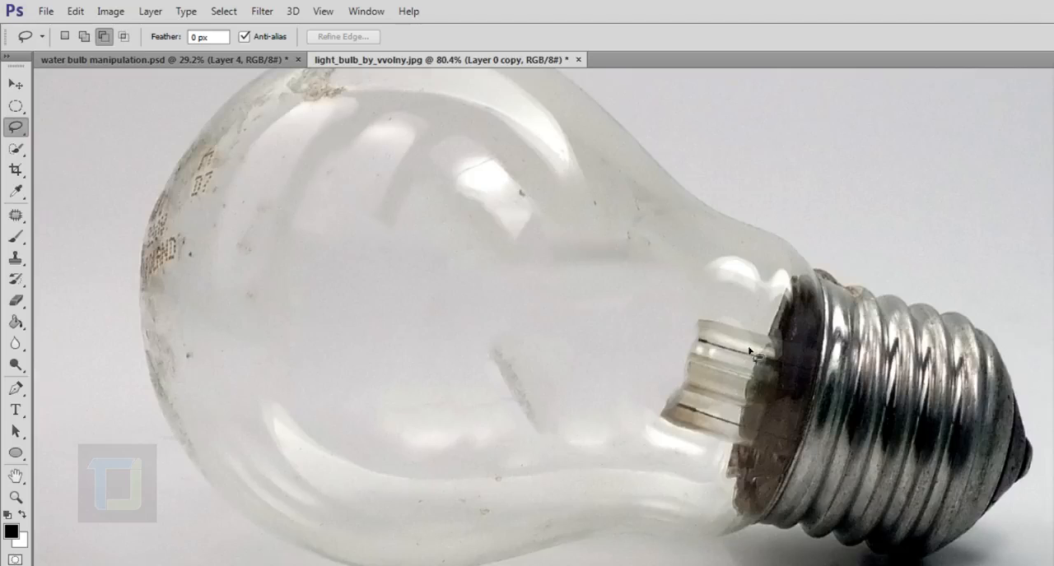
# Cover the dark diagonal streak in the middle of the bulb with the Clone Stamp, sampling the clean glass
pyautogui.click(15, 260)
pyautogui.rightClick(15, 260)
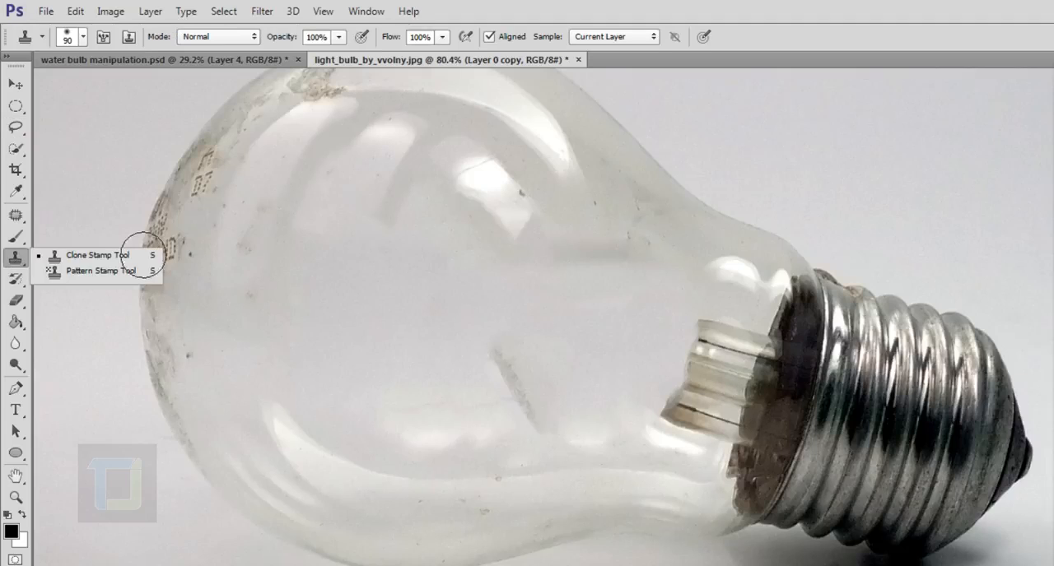
pyautogui.click(90, 252)
pyautogui.scroll(2, 470, 329)
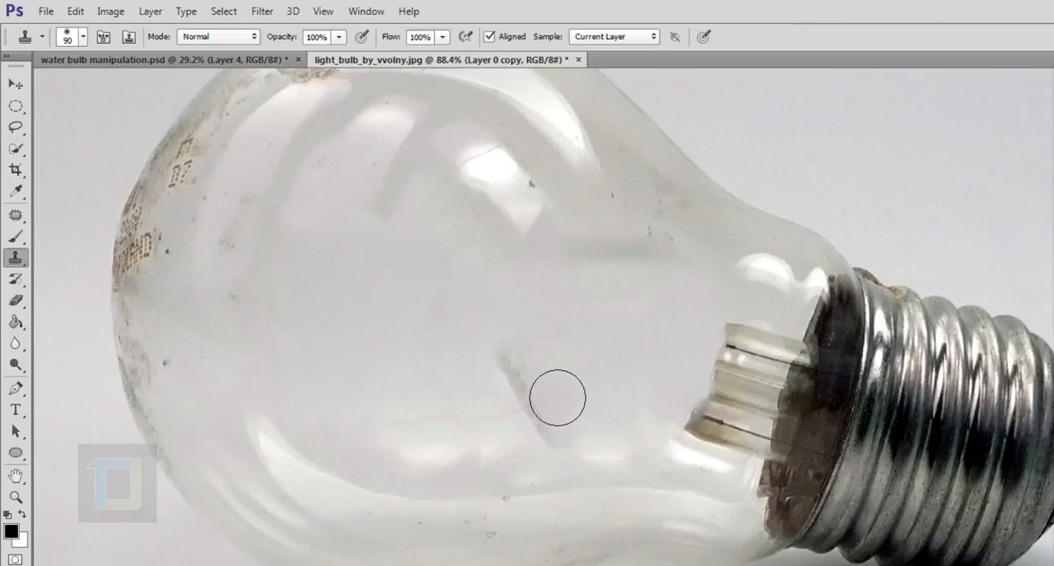
pyautogui.scroll(2, 555, 395)
pyautogui.scroll(-1, 554, 395)
pyautogui.keyDown('alt'); pyautogui.click(388, 341); pyautogui.keyUp('alt')
pyautogui.moveTo(535, 399)
pyautogui.mouseDown()
pyautogui.moveTo(574, 470)
pyautogui.moveTo(606, 483)
pyautogui.mouseUp()
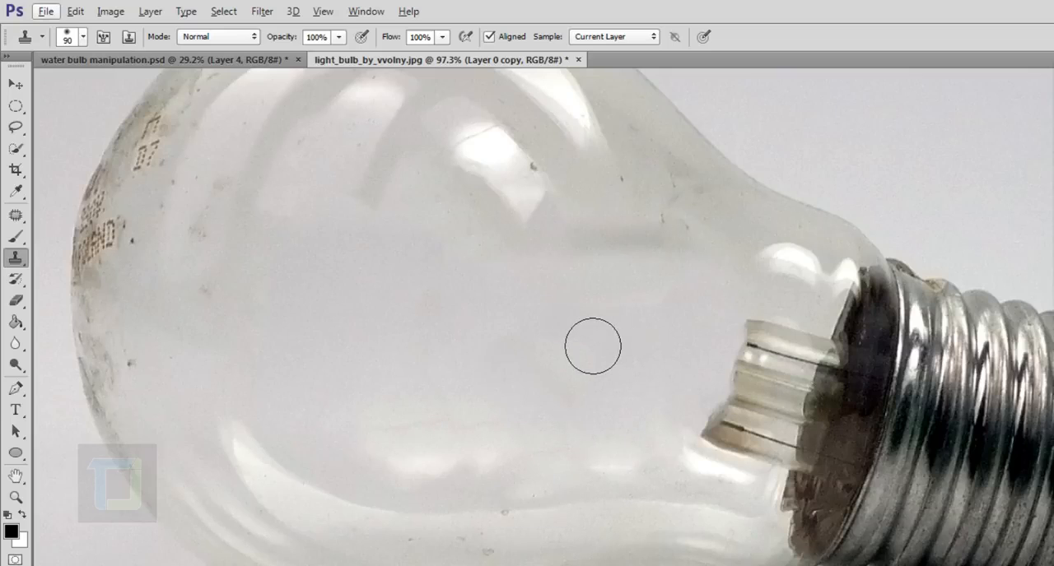
# Clone clean glass over the leftover stem beside the metal socket and blend the surrounding neck area
pyautogui.keyDown('alt'); pyautogui.click(566, 324); pyautogui.keyUp('alt')
pyautogui.moveTo(780, 379)
pyautogui.mouseDown()
pyautogui.moveTo(757, 437)
pyautogui.moveTo(773, 414)
pyautogui.moveTo(794, 417)
pyautogui.moveTo(815, 387)
pyautogui.moveTo(808, 422)
pyautogui.moveTo(823, 354)
pyautogui.moveTo(818, 397)
pyautogui.moveTo(822, 379)
pyautogui.moveTo(782, 456)
pyautogui.moveTo(776, 435)
pyautogui.moveTo(771, 469)
pyautogui.moveTo(806, 476)
pyautogui.moveTo(844, 370)
pyautogui.moveTo(805, 514)
pyautogui.moveTo(854, 344)
pyautogui.moveTo(829, 423)
pyautogui.mouseUp()
pyautogui.keyDown('alt'); pyautogui.click(613, 423); pyautogui.keyUp('alt')
pyautogui.moveTo(716, 384); pyautogui.dragTo(652, 366)
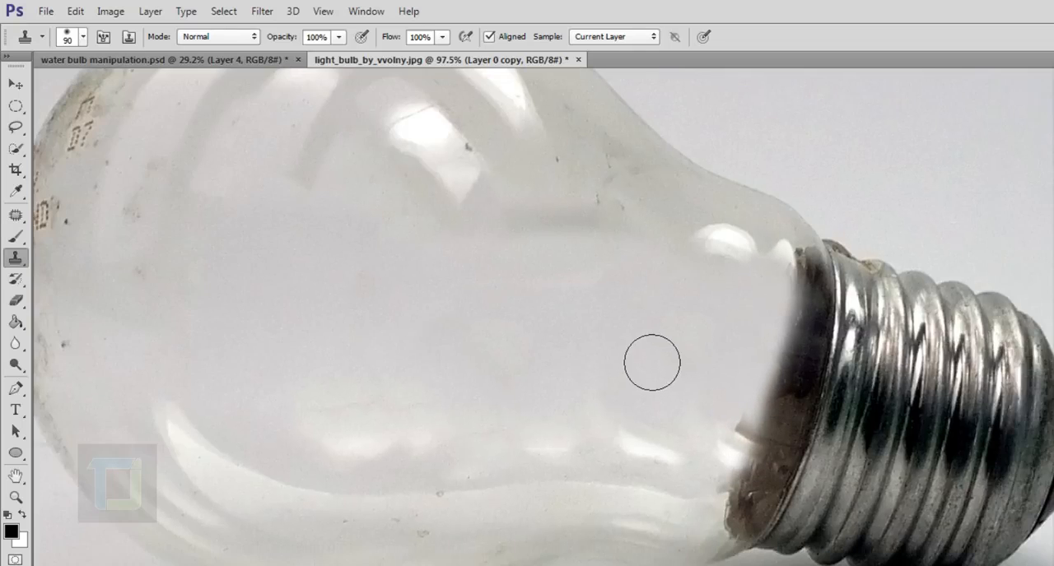
pyautogui.keyDown('alt'); pyautogui.click(601, 333); pyautogui.keyUp('alt')
pyautogui.moveTo(641, 454); pyautogui.dragTo(678, 468)
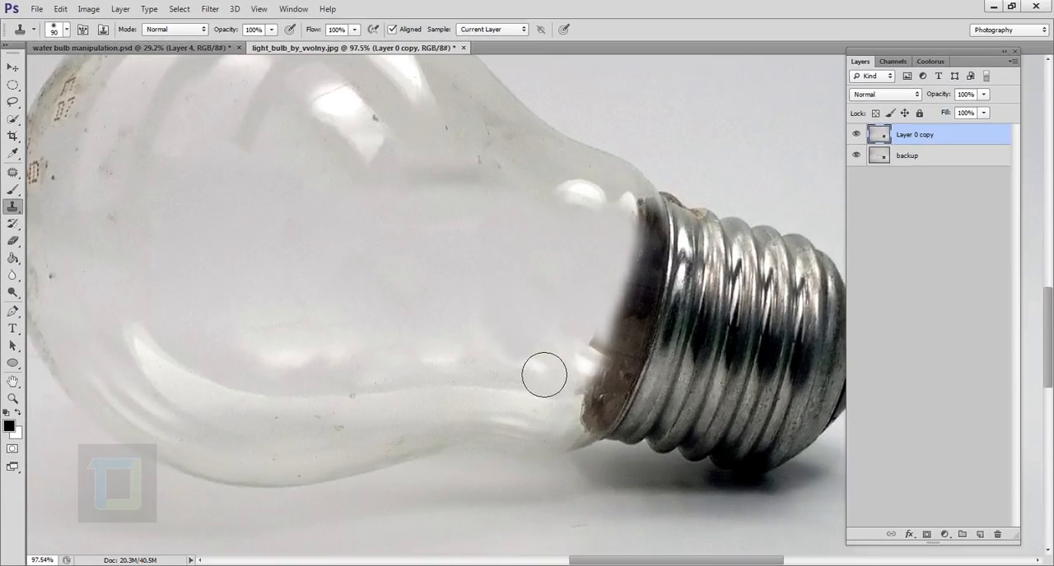
pyautogui.moveTo(555, 381); pyautogui.dragTo(447, 357)
pyautogui.keyDown('alt'); pyautogui.click(478, 247); pyautogui.keyUp('alt')
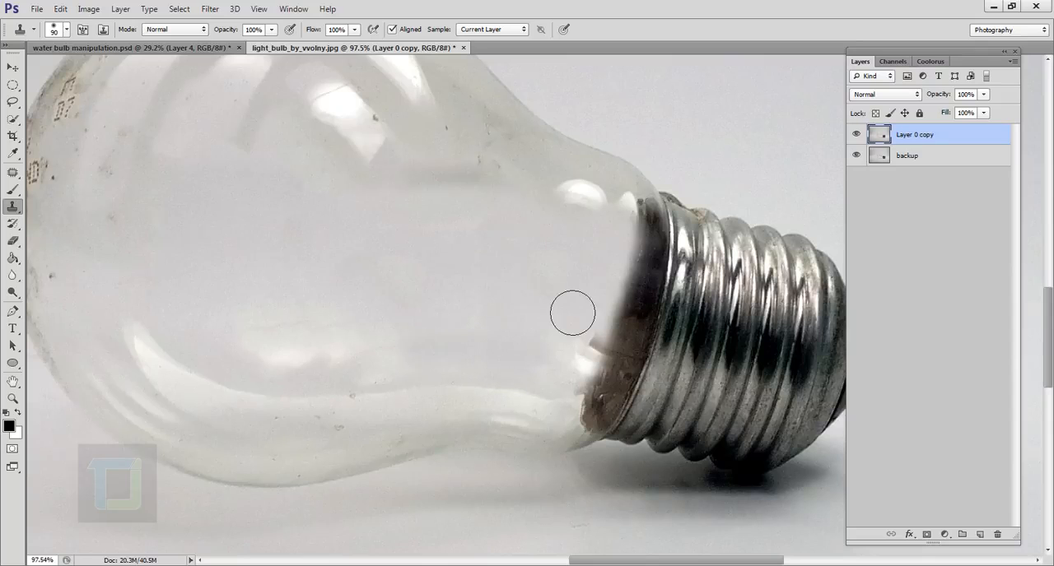
# Add a new empty layer and draw a long, thin elliptical selection directly beneath the bulb
pyautogui.scroll(-2, 489, 298)
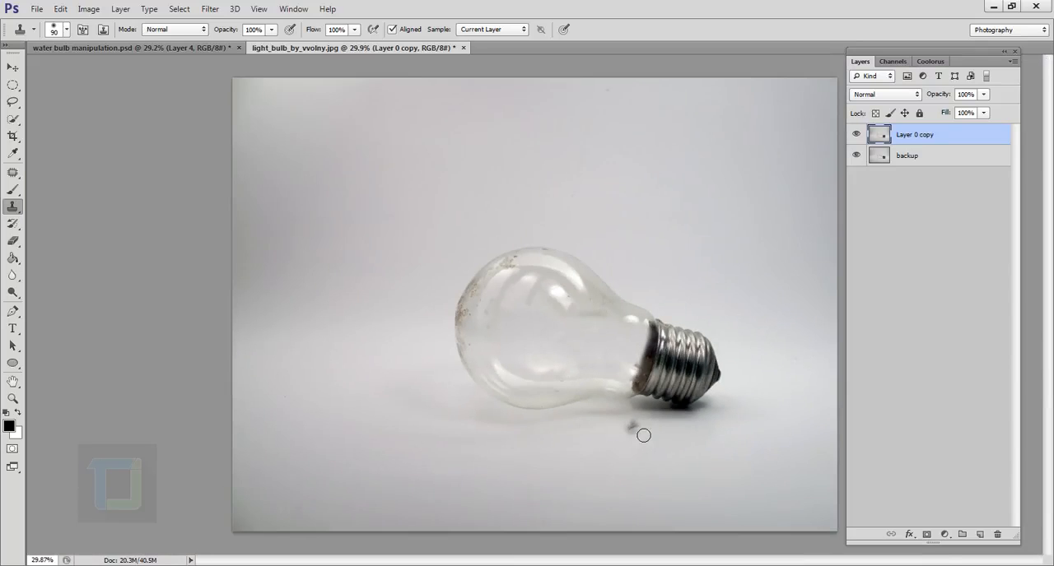
pyautogui.scroll(1, 650, 445)
pyautogui.scroll(-1, 658, 459)
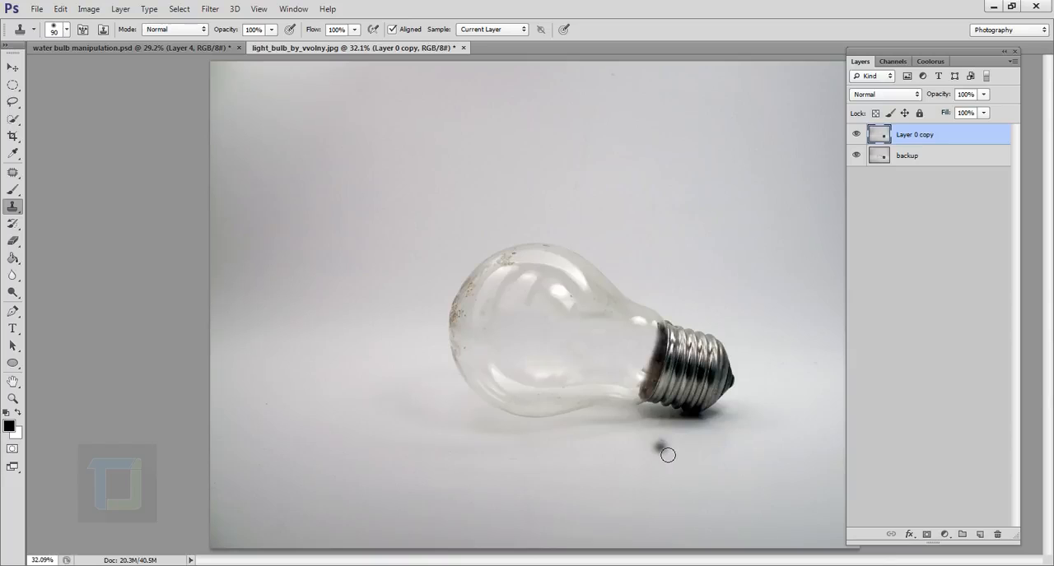
pyautogui.scroll(1, 663, 447)
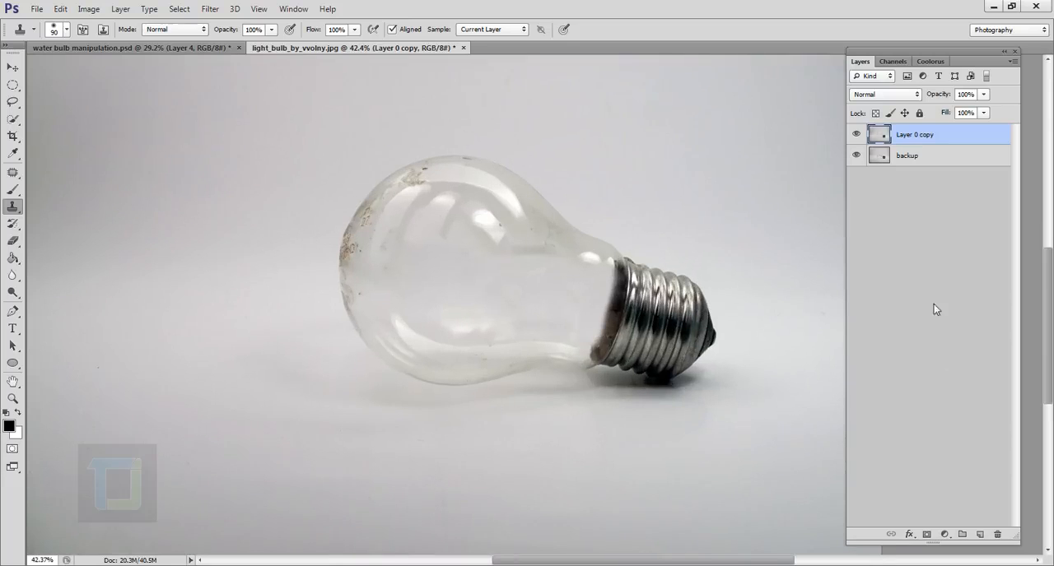
pyautogui.click(981, 535)
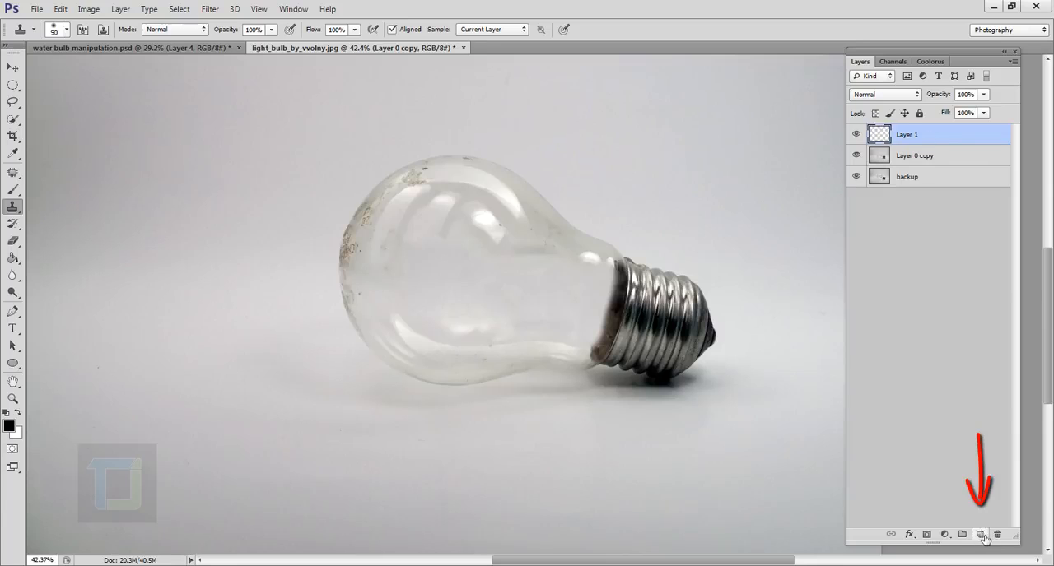
pyautogui.click(12, 85)
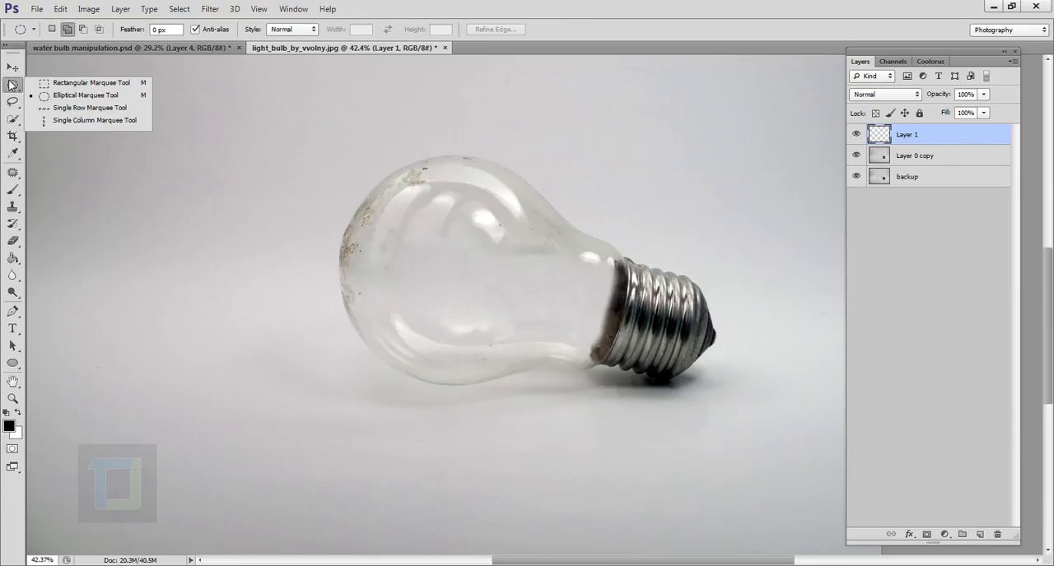
pyautogui.click(105, 98)
pyautogui.moveTo(401, 386); pyautogui.dragTo(695, 401)
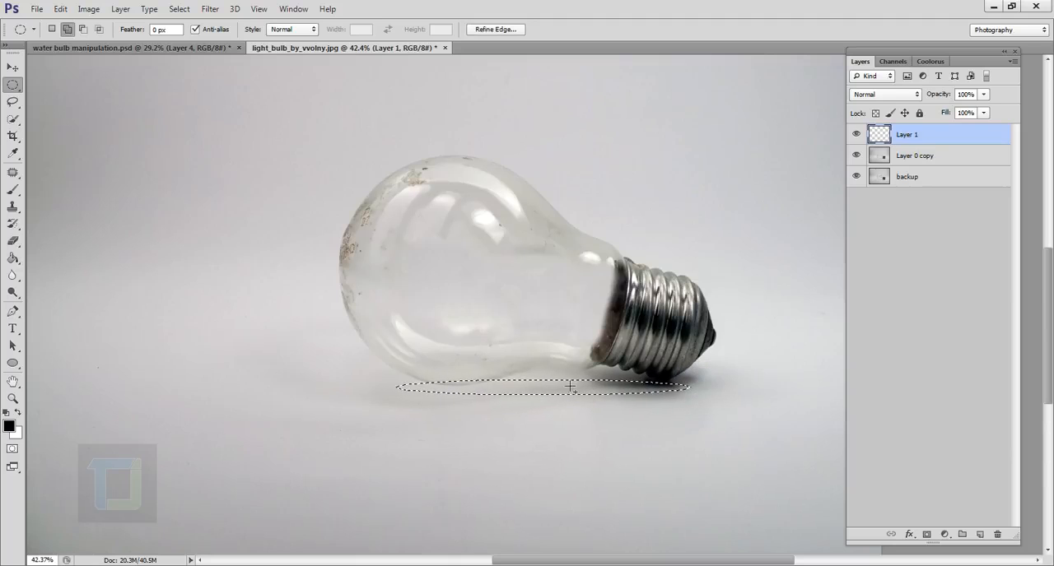
# Fill the elliptical selection with the black foreground colour using the Paint Bucket, and deselect it
pyautogui.click(13, 258)
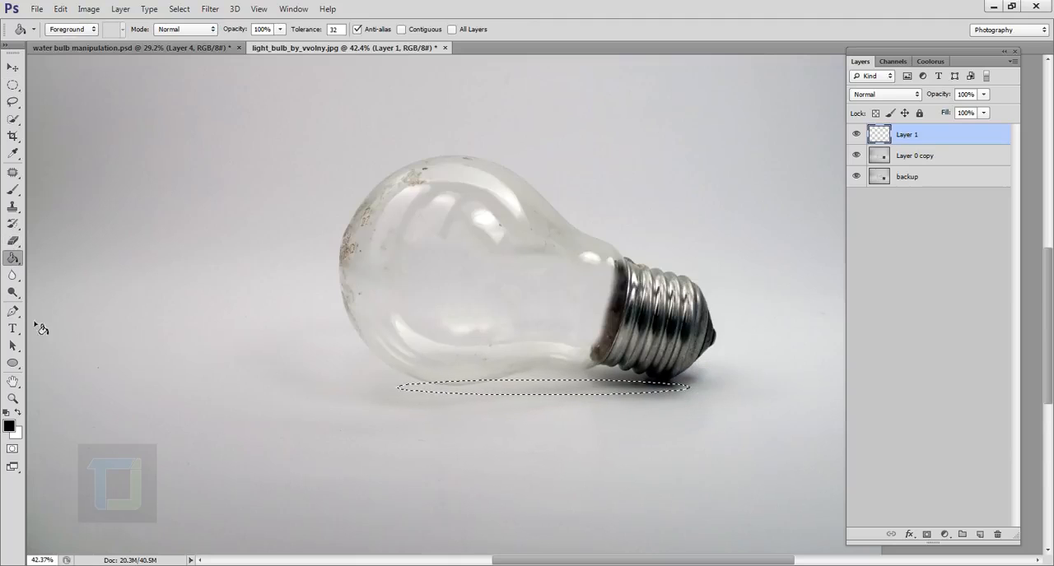
pyautogui.click(552, 389)
pyautogui.click(179, 9)
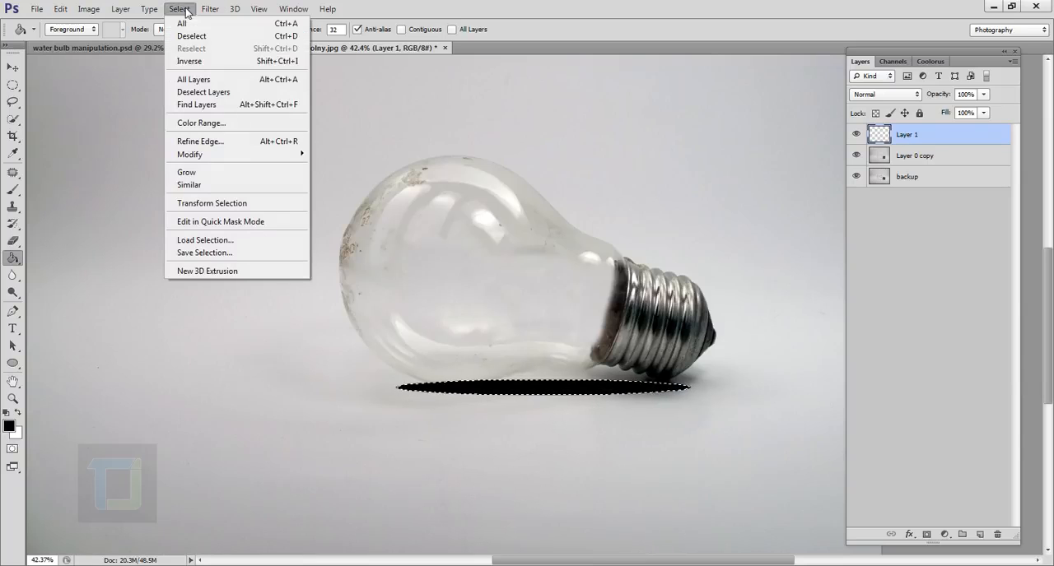
pyautogui.click(188, 33)
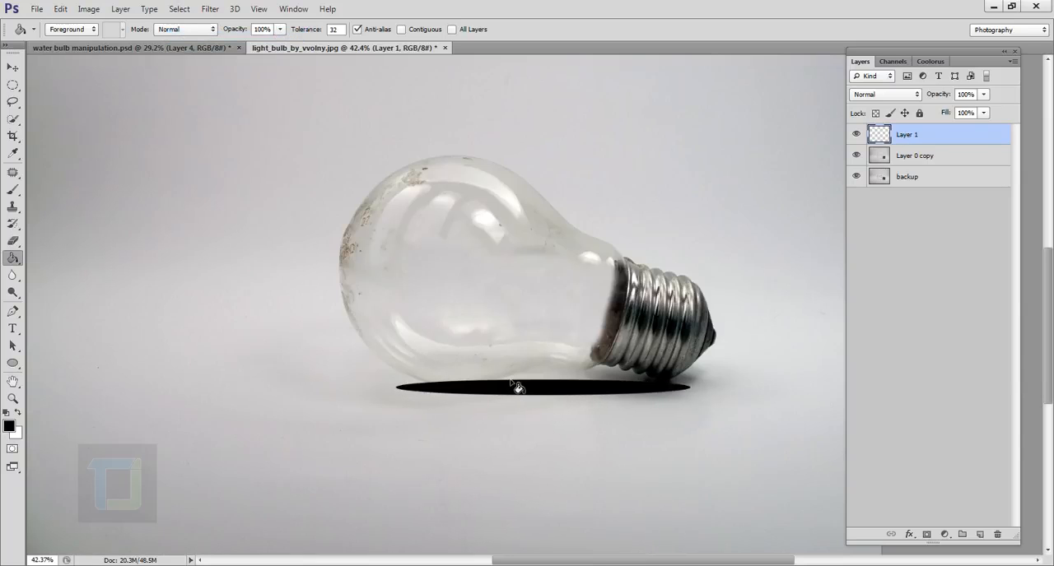
# Soften the black ellipse with a Gaussian Blur of 11.4 pixels radius
pyautogui.click(211, 10)
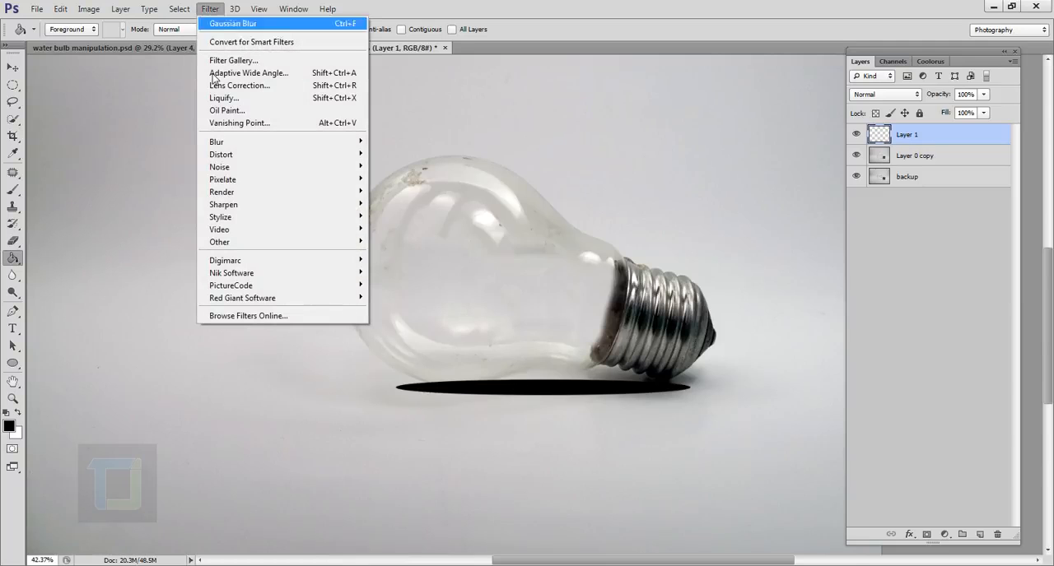
pyautogui.moveTo(232, 144)
pyautogui.click(395, 238)
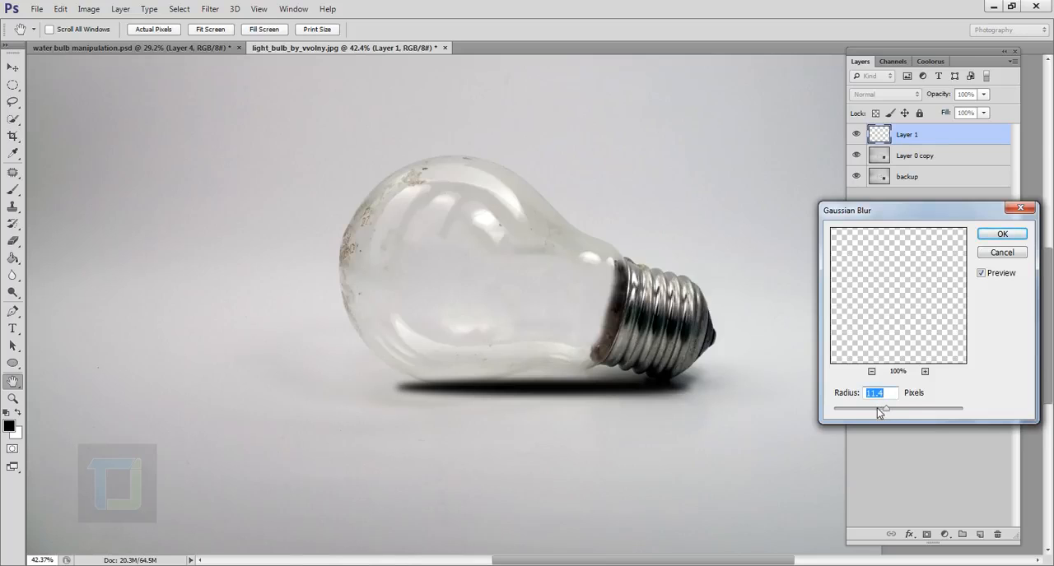
pyautogui.click(999, 236)
# Lower the opacity of the blurred shadow layer beneath the bulb to 33%
pyautogui.click(984, 94)
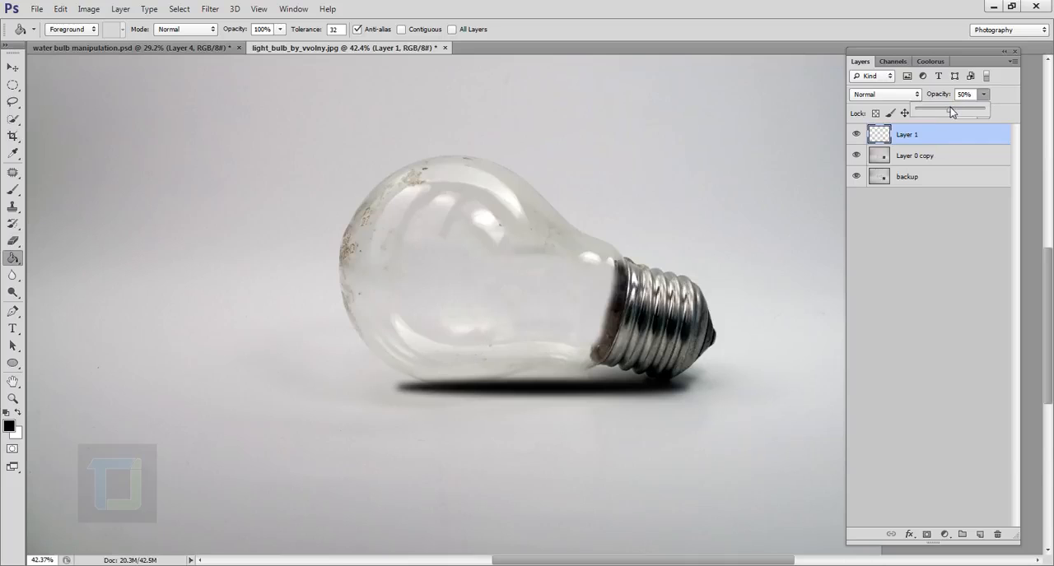
pyautogui.moveTo(950, 113); pyautogui.dragTo(943, 113)
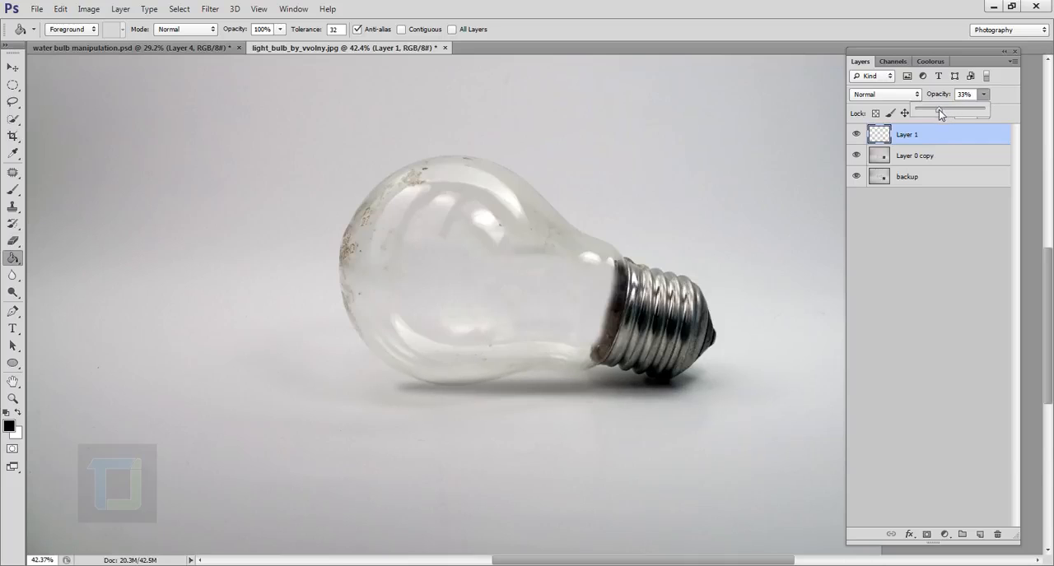
pyautogui.scroll(-1, 752, 282)
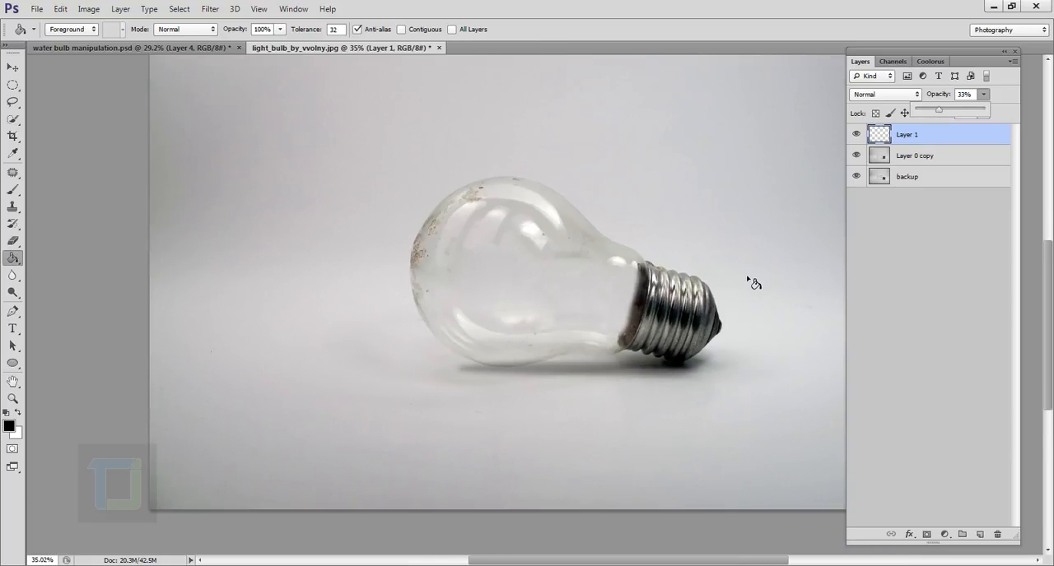
pyautogui.scroll(1, 753, 283)
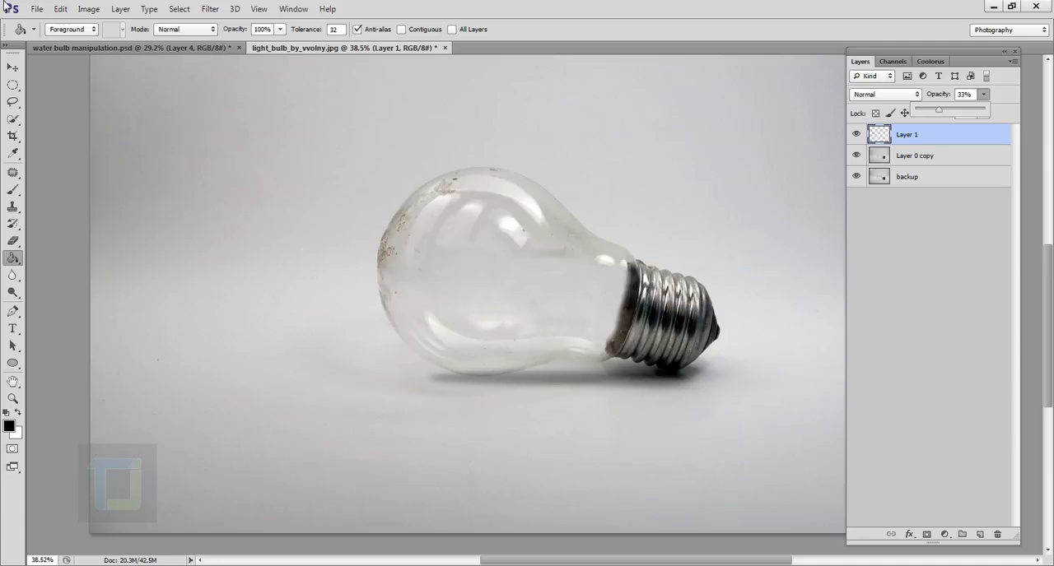
# Place the underwater premade background image into the bulb document and move it up slightly over the bulb
pyautogui.click(37, 9)
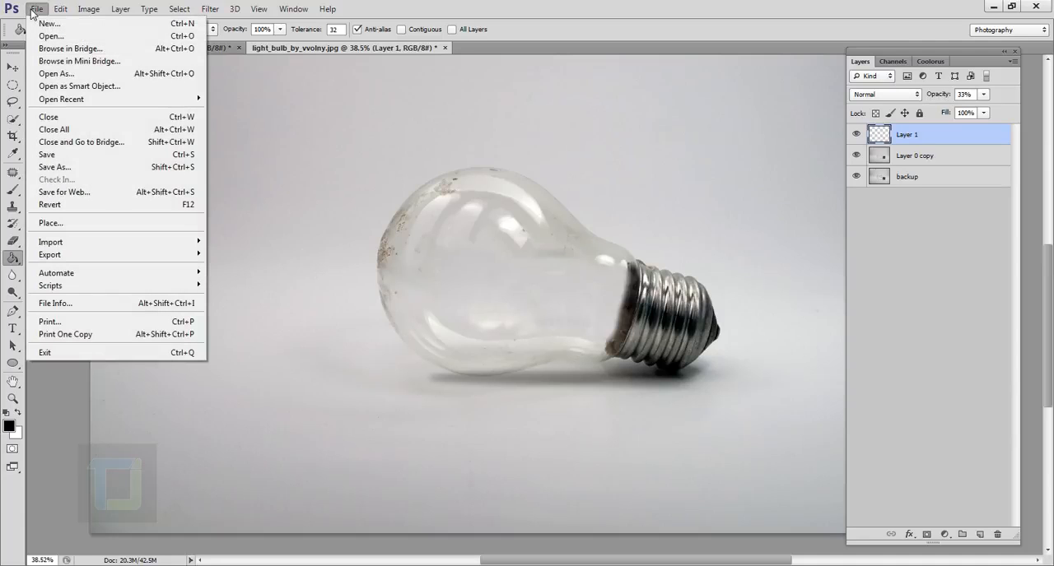
pyautogui.click(46, 222)
pyautogui.click(574, 137)
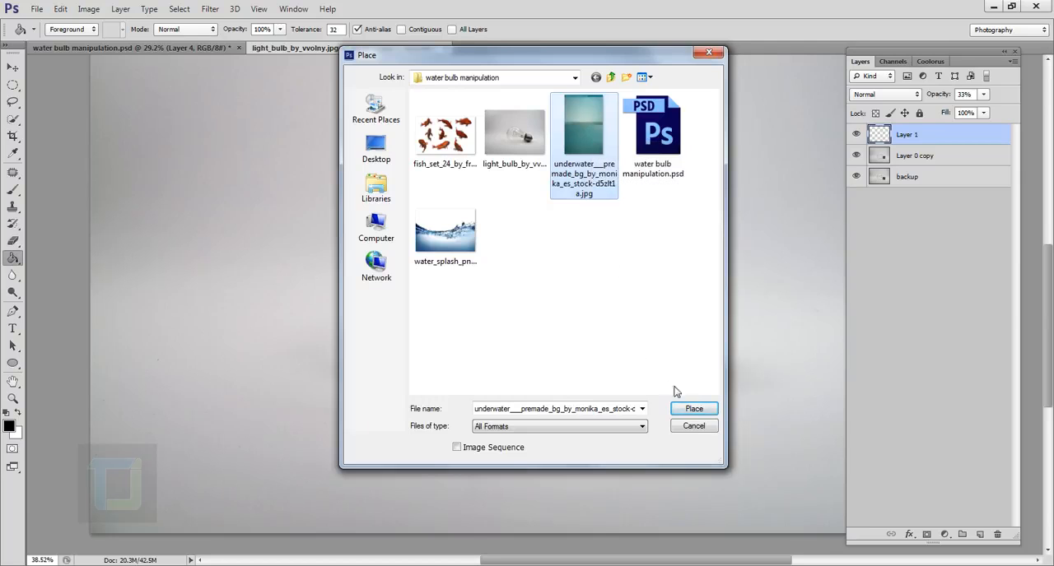
pyautogui.click(694, 409)
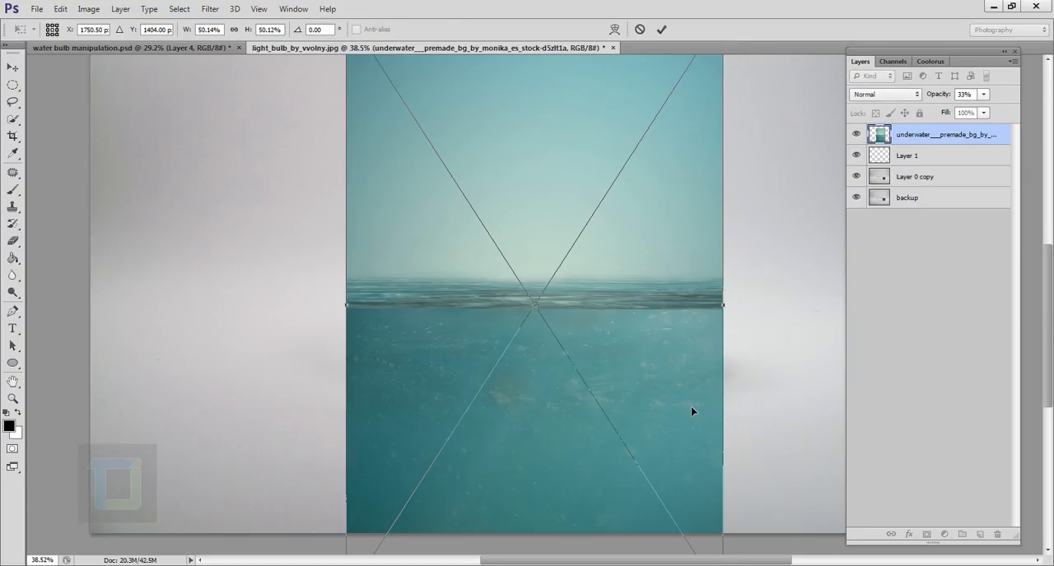
pyautogui.scroll(-3, 652, 352)
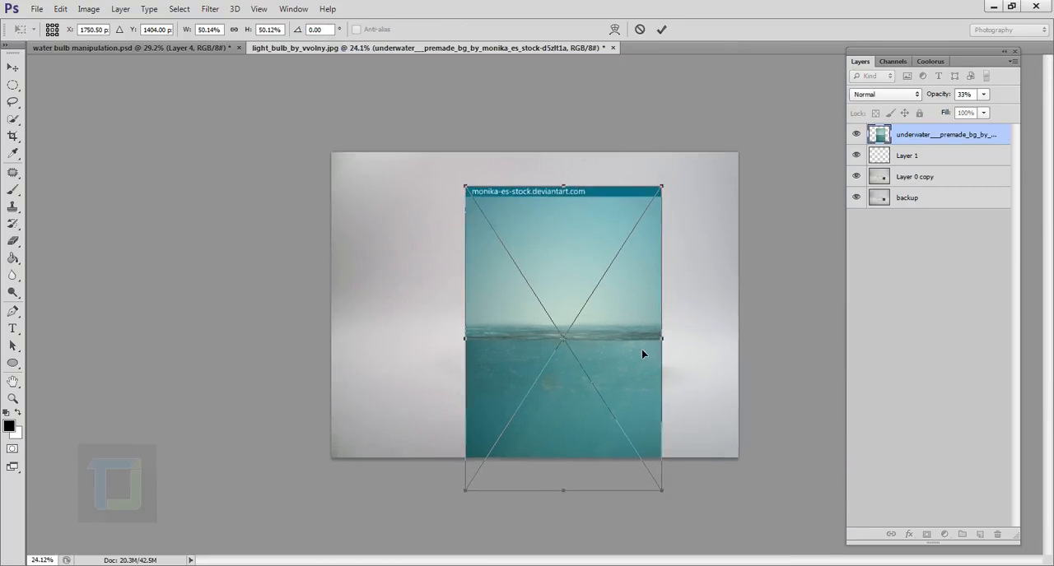
pyautogui.moveTo(634, 354); pyautogui.dragTo(627, 333)
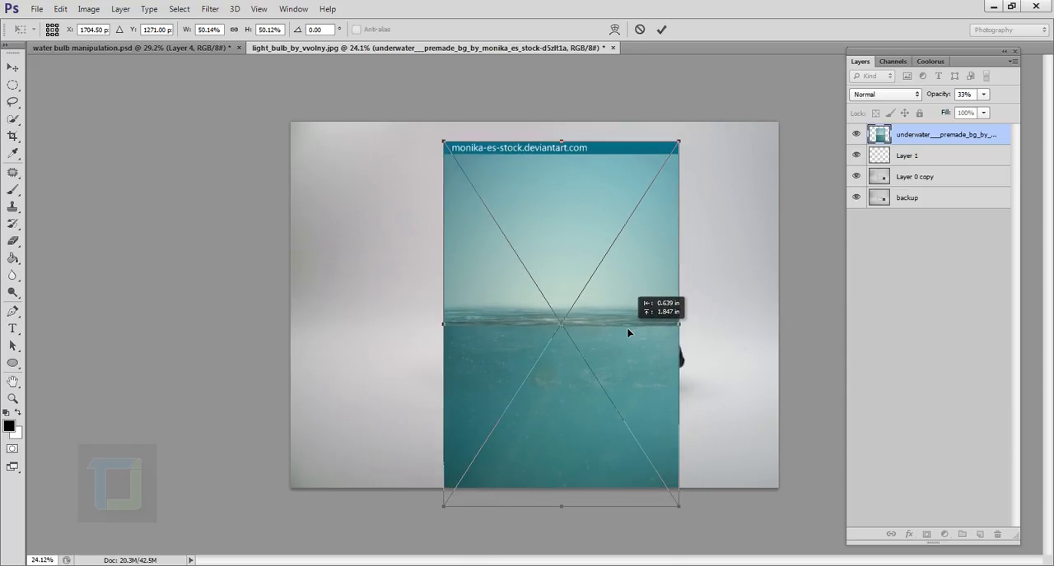
# Set the placed underwater image's blend mode to Multiply and commit the placement
pyautogui.click(884, 96)
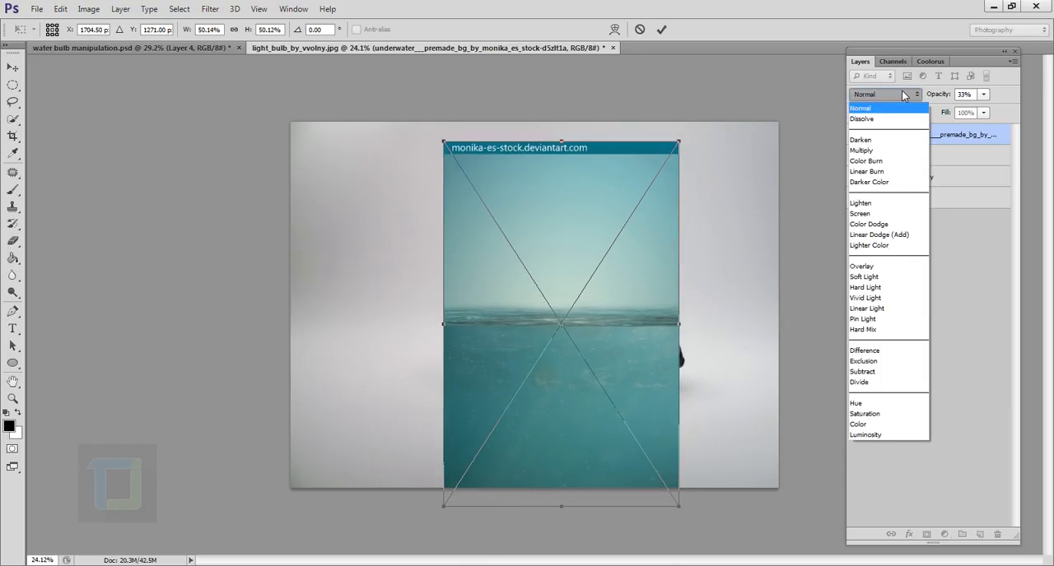
pyautogui.click(885, 151)
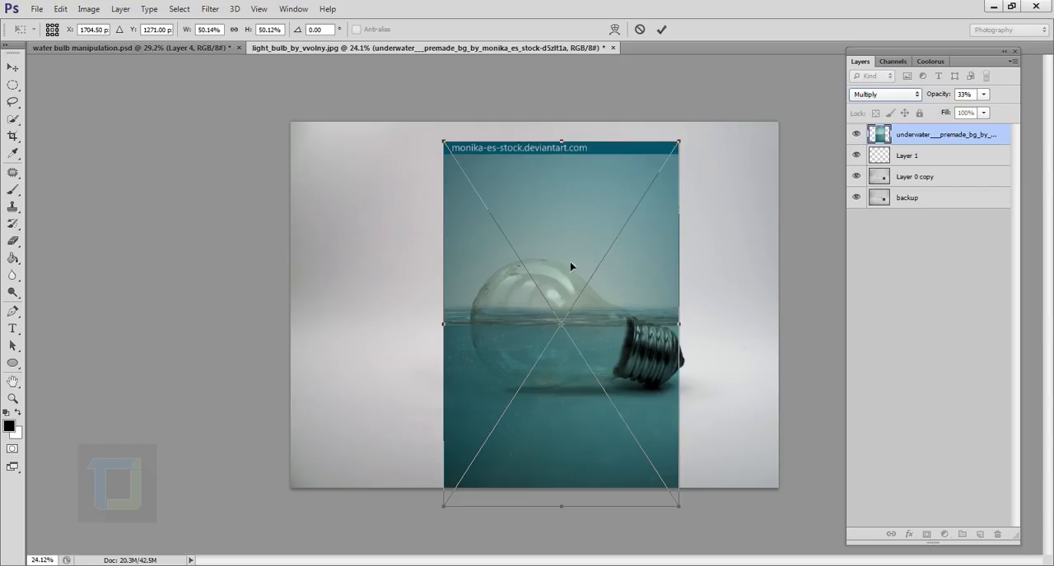
pyautogui.click(661, 30)
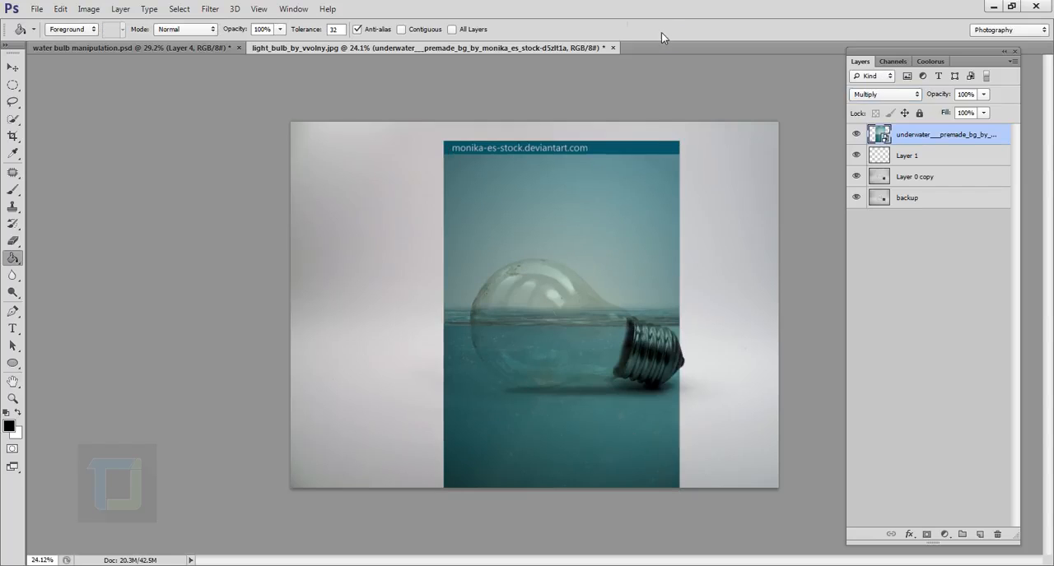
# Move the underwater image so its waterline crosses the middle of the glass bulb
pyautogui.click(11, 68)
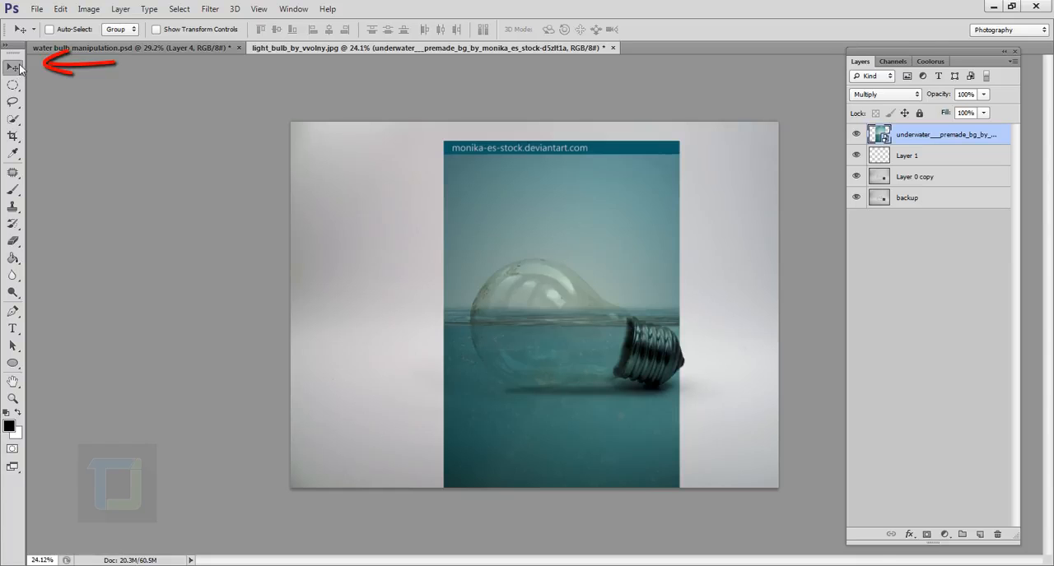
pyautogui.scroll(3, 651, 313)
pyautogui.moveTo(579, 338); pyautogui.dragTo(596, 352)
pyautogui.scroll(-2, 592, 352)
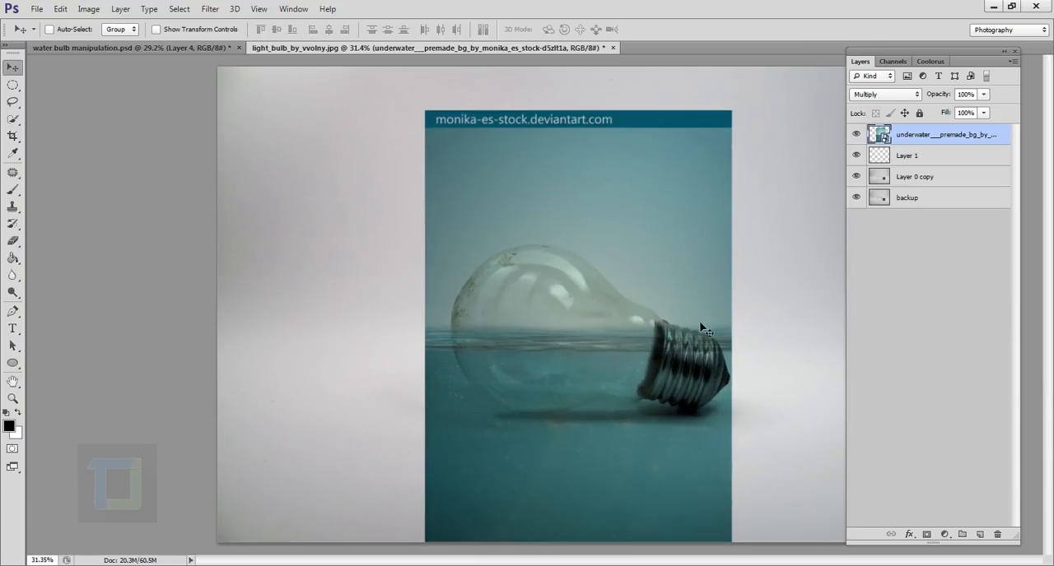
# Add a layer mask to the underwater layer and choose a soft round brush of 70 px with 0% hardness
pyautogui.click(926, 534)
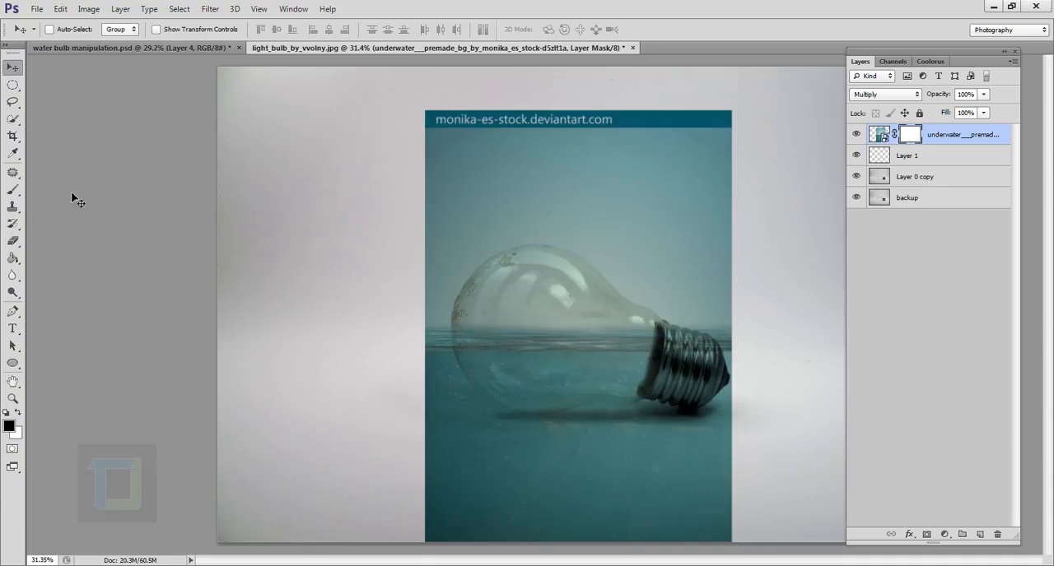
pyautogui.click(12, 191)
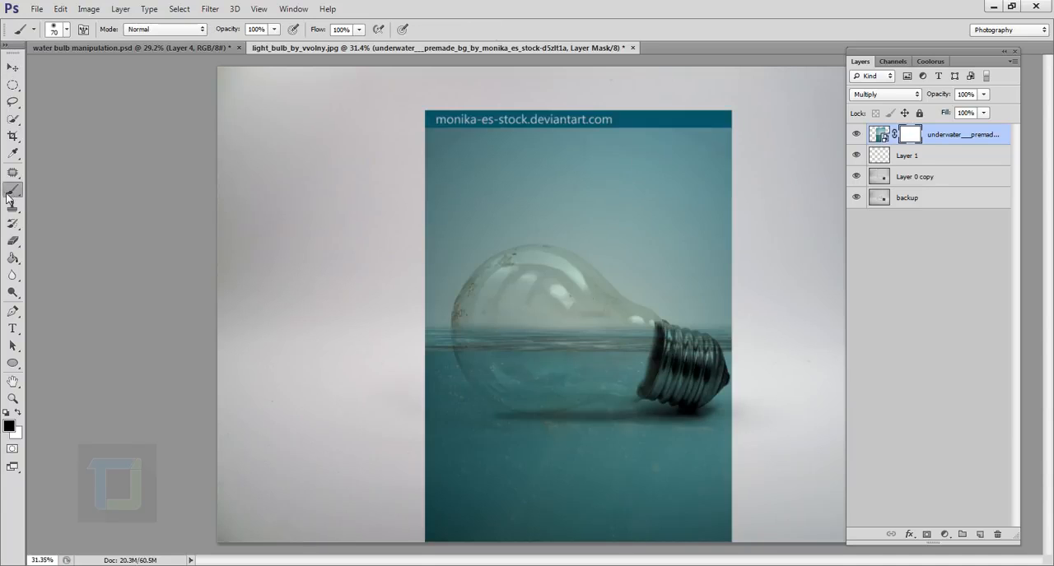
pyautogui.click(66, 29)
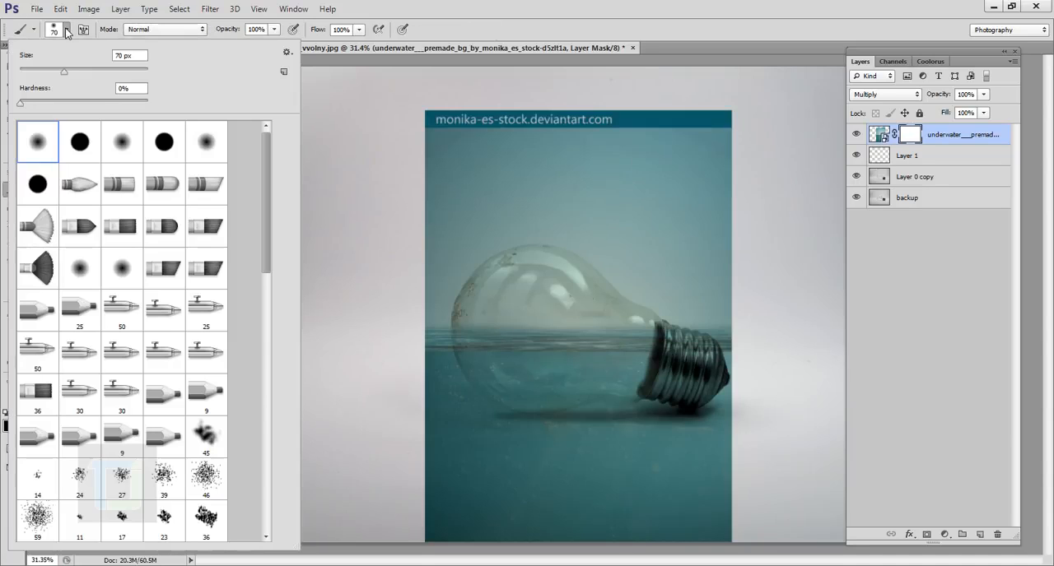
pyautogui.click(143, 93)
pyautogui.click(463, 9)
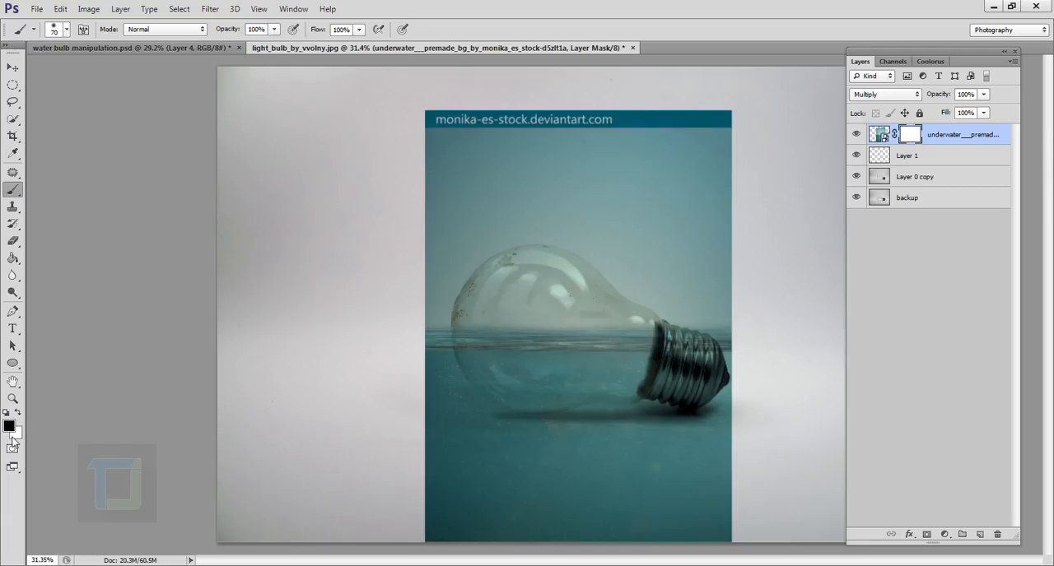
# Mask out the sky above the waterline with black, enlarging the soft brush to about 300 px for the broad areas
pyautogui.moveTo(477, 185)
pyautogui.mouseDown()
pyautogui.moveTo(543, 129)
pyautogui.moveTo(461, 140)
pyautogui.moveTo(564, 132)
pyautogui.moveTo(665, 155)
pyautogui.moveTo(562, 173)
pyautogui.mouseUp()
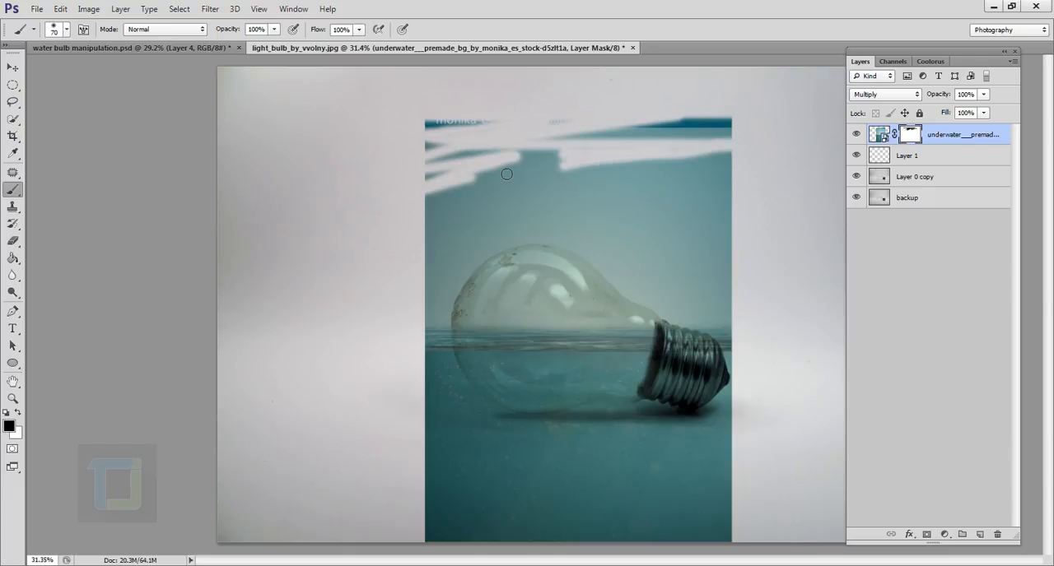
pyautogui.press(']')
pyautogui.press(']')
pyautogui.press(']')
pyautogui.press(']')
pyautogui.press(']')
pyautogui.press(']')
pyautogui.press(']')
pyautogui.press(']')
pyautogui.press(']')
pyautogui.press(']')
pyautogui.press(']')
pyautogui.press(']')
pyautogui.moveTo(540, 207)
pyautogui.mouseDown()
pyautogui.moveTo(740, 196)
pyautogui.moveTo(406, 192)
pyautogui.moveTo(845, 197)
pyautogui.moveTo(786, 149)
pyautogui.moveTo(767, 239)
pyautogui.moveTo(786, 283)
pyautogui.moveTo(774, 272)
pyautogui.moveTo(761, 325)
pyautogui.moveTo(747, 318)
pyautogui.moveTo(751, 306)
pyautogui.moveTo(573, 266)
pyautogui.moveTo(714, 259)
pyautogui.moveTo(373, 239)
pyautogui.moveTo(624, 215)
pyautogui.moveTo(444, 291)
pyautogui.moveTo(557, 295)
pyautogui.moveTo(450, 302)
pyautogui.moveTo(652, 311)
pyautogui.moveTo(524, 315)
pyautogui.moveTo(667, 315)
pyautogui.moveTo(721, 318)
pyautogui.moveTo(642, 321)
pyautogui.moveTo(751, 329)
pyautogui.mouseUp()
pyautogui.press('[')
pyautogui.press('[')
pyautogui.press('[')
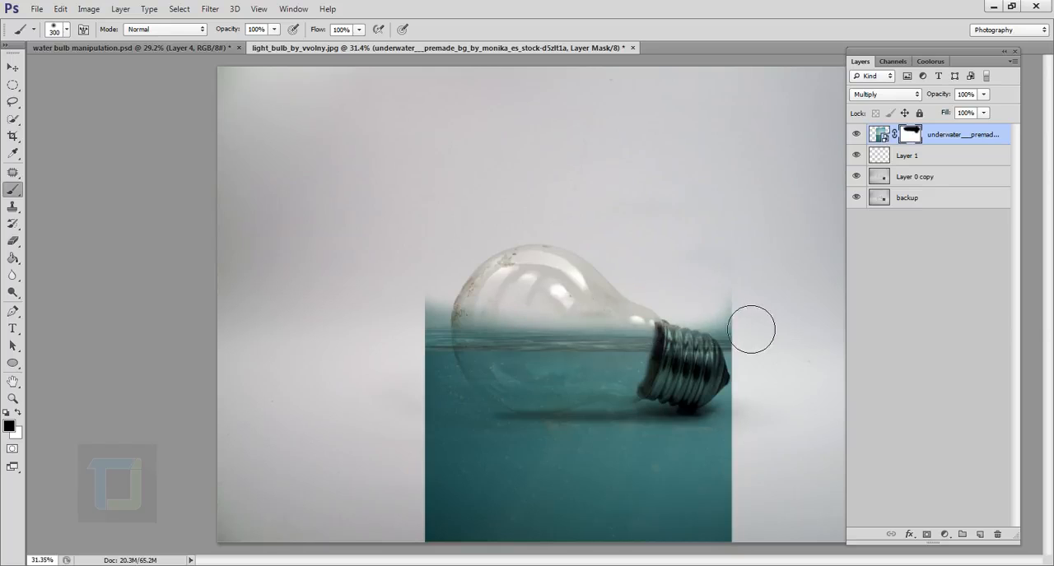
pyautogui.moveTo(519, 333)
pyautogui.mouseDown()
pyautogui.moveTo(425, 323)
pyautogui.moveTo(555, 322)
pyautogui.moveTo(775, 344)
pyautogui.moveTo(559, 331)
pyautogui.moveTo(422, 341)
pyautogui.mouseUp()
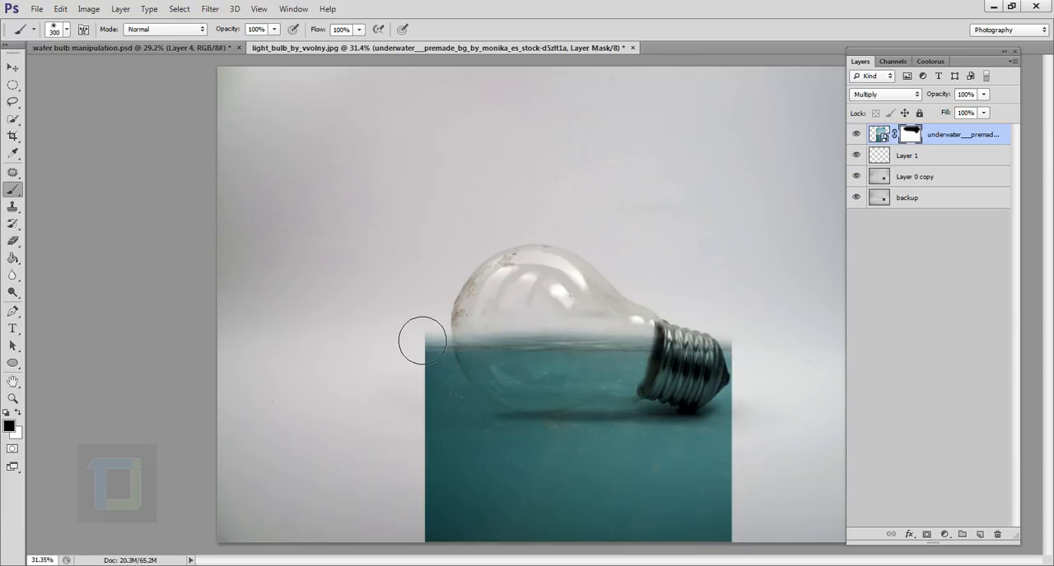
# Roughly mask out the water beside and below the bulb and over the metal socket
pyautogui.scroll(-3, 516, 416)
pyautogui.scroll(3, 525, 470)
pyautogui.moveTo(503, 512)
pyautogui.mouseDown()
pyautogui.moveTo(529, 519)
pyautogui.moveTo(410, 314)
pyautogui.moveTo(686, 508)
pyautogui.moveTo(807, 430)
pyautogui.moveTo(771, 347)
pyautogui.moveTo(750, 363)
pyautogui.moveTo(767, 429)
pyautogui.moveTo(541, 476)
pyautogui.moveTo(462, 428)
pyautogui.moveTo(597, 496)
pyautogui.mouseUp()
pyautogui.scroll(-1, 625, 477)
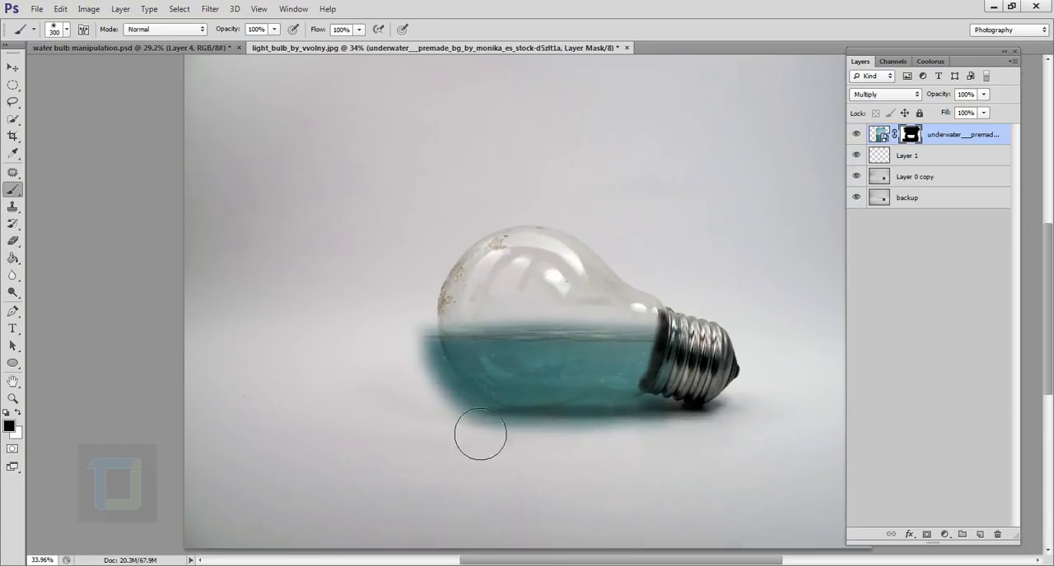
# Trim the water along the bulb's left and lower-left glass edge on the mask with a 90 to 100 px brush
pyautogui.scroll(5, 461, 435)
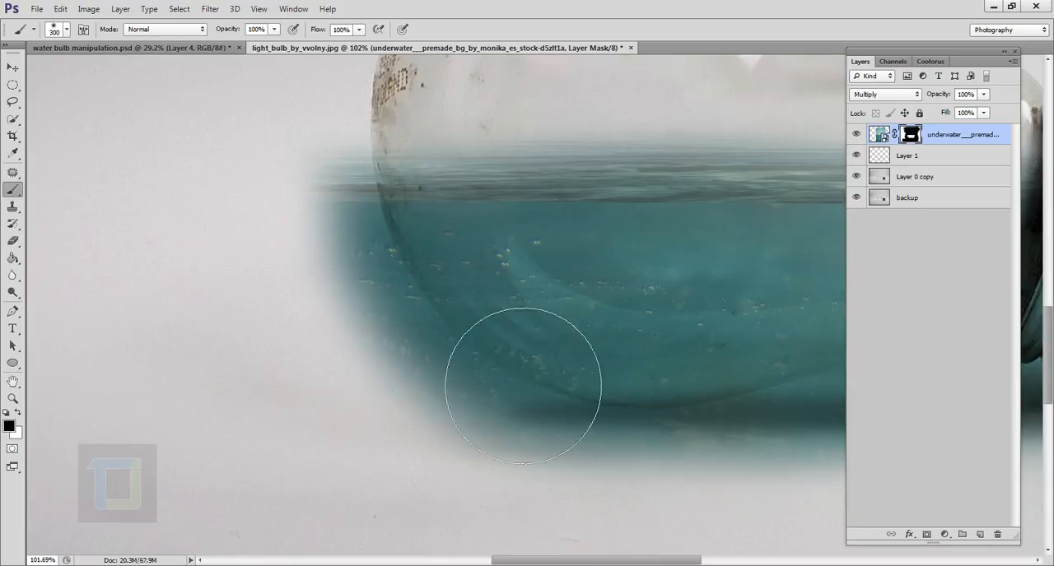
pyautogui.press('[')
pyautogui.press('[')
pyautogui.press('[')
pyautogui.press('[')
pyautogui.press('[')
pyautogui.press('[')
pyautogui.press('[')
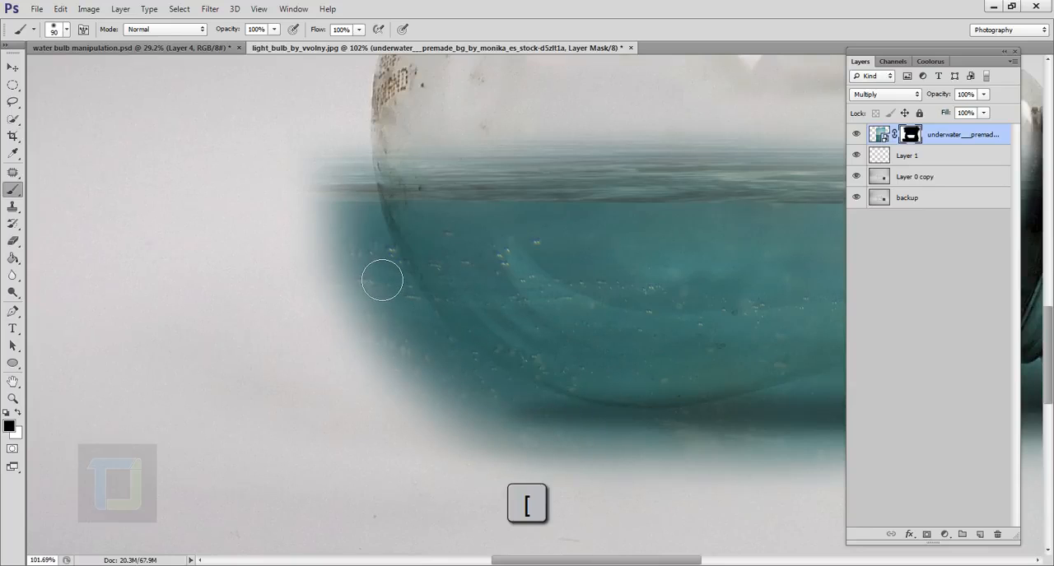
pyautogui.moveTo(358, 176)
pyautogui.mouseDown()
pyautogui.moveTo(382, 262)
pyautogui.moveTo(357, 205)
pyautogui.moveTo(359, 181)
pyautogui.moveTo(420, 374)
pyautogui.moveTo(308, 184)
pyautogui.moveTo(393, 386)
pyautogui.mouseUp()
pyautogui.press(']')
pyautogui.moveTo(390, 293)
pyautogui.mouseDown()
pyautogui.moveTo(434, 344)
pyautogui.moveTo(406, 320)
pyautogui.moveTo(370, 166)
pyautogui.moveTo(388, 326)
pyautogui.moveTo(514, 474)
pyautogui.moveTo(384, 379)
pyautogui.moveTo(376, 362)
pyautogui.moveTo(575, 502)
pyautogui.moveTo(375, 324)
pyautogui.moveTo(465, 377)
pyautogui.moveTo(542, 446)
pyautogui.moveTo(739, 495)
pyautogui.moveTo(642, 480)
pyautogui.moveTo(531, 443)
pyautogui.moveTo(481, 409)
pyautogui.moveTo(552, 444)
pyautogui.moveTo(549, 326)
pyautogui.mouseUp()
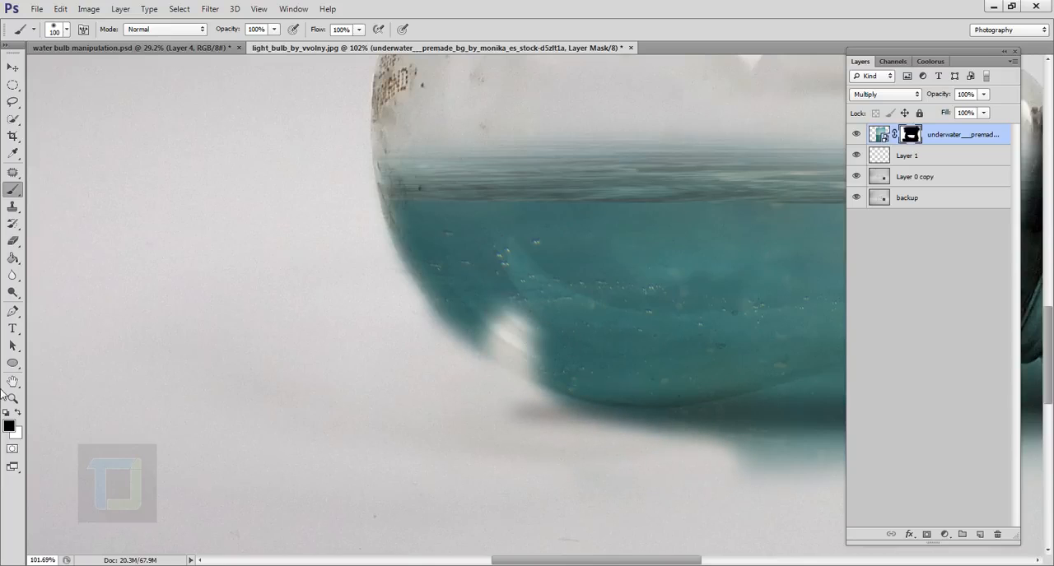
# Restore the overpainted water patch at the bulb's lower-left edge by painting white on the mask
pyautogui.click(18, 414)
pyautogui.moveTo(541, 345)
pyautogui.mouseDown()
pyautogui.moveTo(562, 358)
pyautogui.moveTo(506, 348)
pyautogui.moveTo(545, 369)
pyautogui.moveTo(531, 377)
pyautogui.moveTo(545, 363)
pyautogui.moveTo(535, 382)
pyautogui.mouseUp()
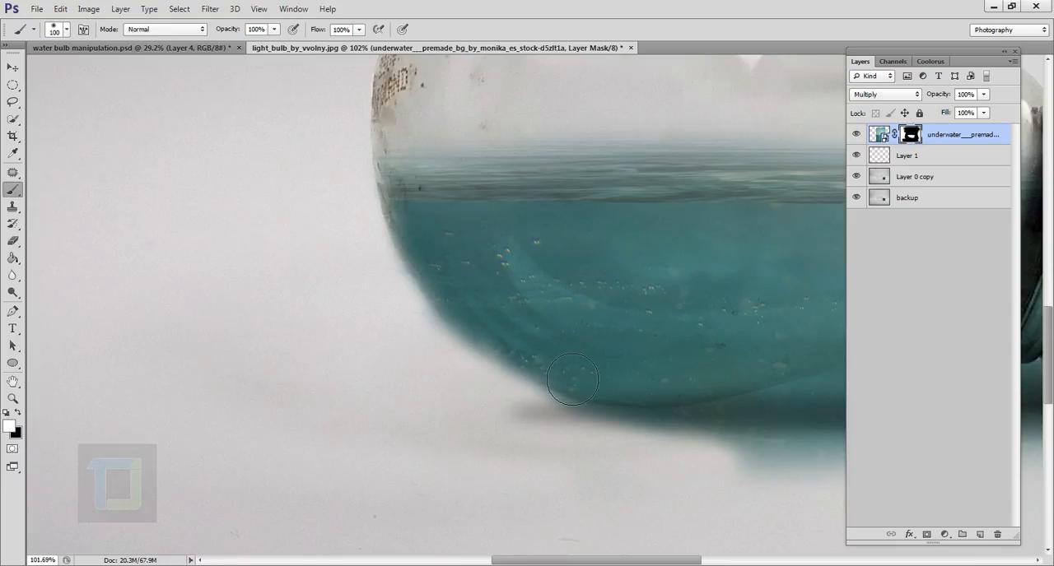
pyautogui.moveTo(760, 371)
pyautogui.mouseDown()
pyautogui.moveTo(557, 312)
pyautogui.moveTo(434, 339)
pyautogui.mouseUp()
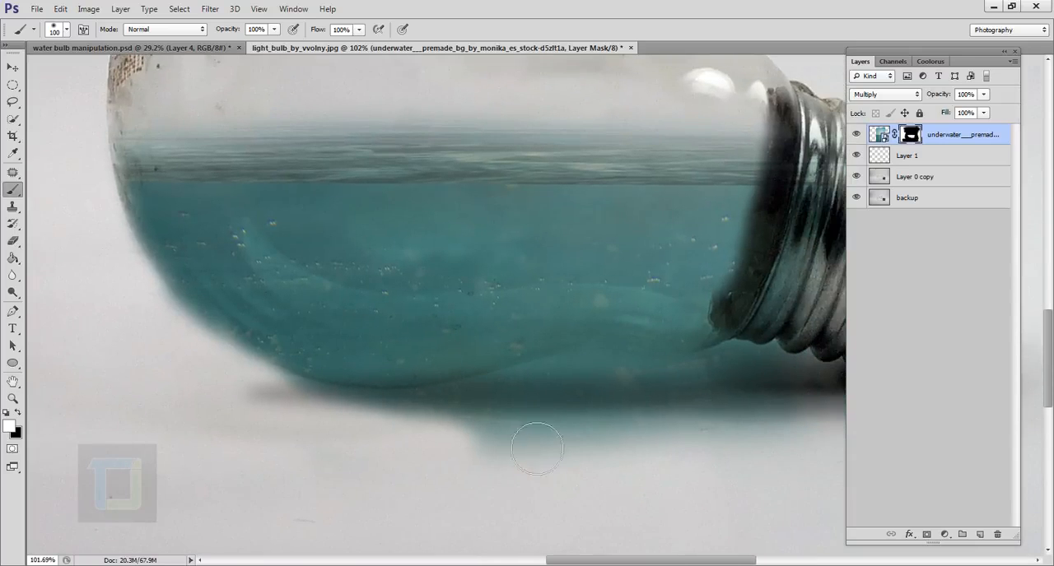
# Mask out the water spilling below the bulb and neck, and restore overpainted spots along the lower glass edge
pyautogui.click(16, 413)
pyautogui.moveTo(315, 432)
pyautogui.mouseDown()
pyautogui.moveTo(540, 434)
pyautogui.moveTo(573, 414)
pyautogui.moveTo(804, 469)
pyautogui.moveTo(647, 473)
pyautogui.mouseUp()
pyautogui.moveTo(677, 441)
pyautogui.mouseDown()
pyautogui.moveTo(616, 404)
pyautogui.moveTo(492, 400)
pyautogui.moveTo(280, 431)
pyautogui.mouseUp()
pyautogui.moveTo(238, 456); pyautogui.dragTo(438, 509)
pyautogui.press('x')
pyautogui.moveTo(663, 384); pyautogui.dragTo(500, 420)
pyautogui.press('x')
pyautogui.moveTo(246, 440); pyautogui.dragTo(157, 313)
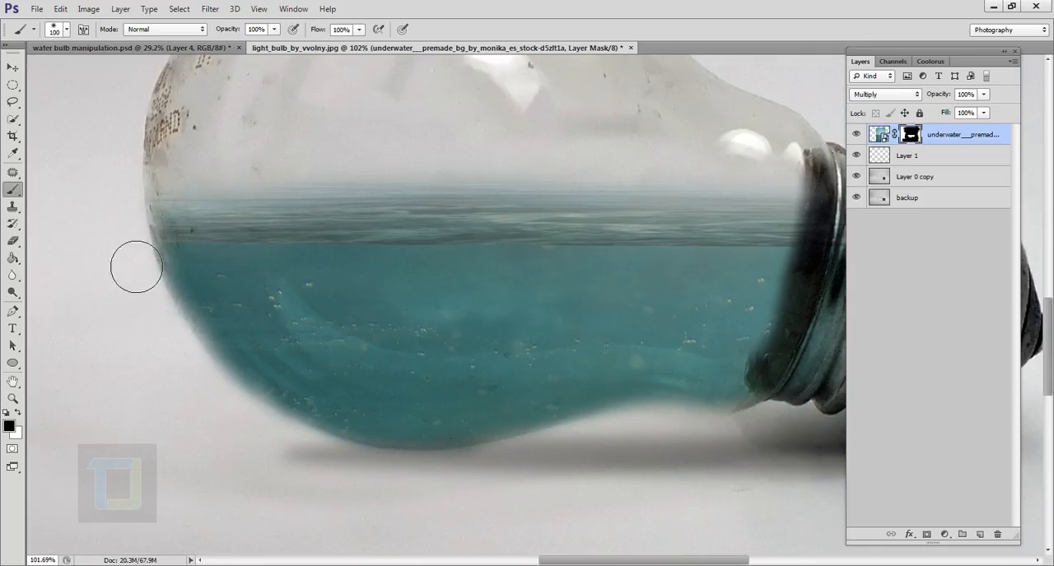
# Paint white on the mask to bring back the water surface across the full width of the bulb, cleaning up its edges
pyautogui.moveTo(444, 258); pyautogui.dragTo(387, 394)
pyautogui.press('x')
pyautogui.moveTo(212, 357)
pyautogui.mouseDown()
pyautogui.moveTo(759, 378)
pyautogui.moveTo(167, 359)
pyautogui.moveTo(291, 350)
pyautogui.moveTo(234, 359)
pyautogui.moveTo(780, 373)
pyautogui.moveTo(131, 348)
pyautogui.moveTo(197, 360)
pyautogui.moveTo(642, 360)
pyautogui.mouseUp()
pyautogui.scroll(-2, 750, 400)
pyautogui.moveTo(750, 400)
pyautogui.mouseDown()
pyautogui.moveTo(749, 380)
pyautogui.moveTo(593, 322)
pyautogui.mouseUp()
pyautogui.press('x')
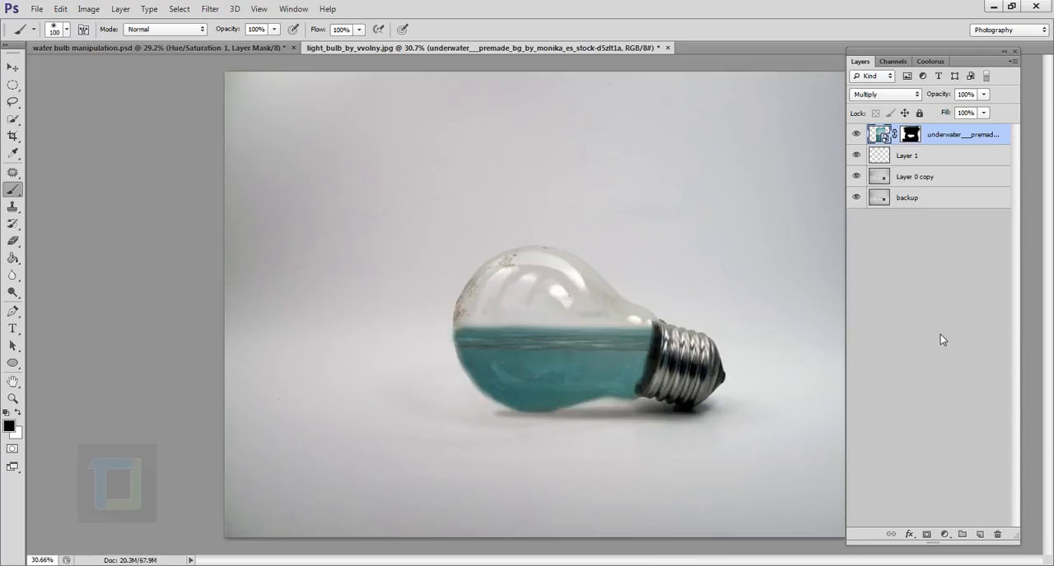
# Add a Hue/Saturation adjustment layer and clip it to the underwater layer
pyautogui.click(945, 534)
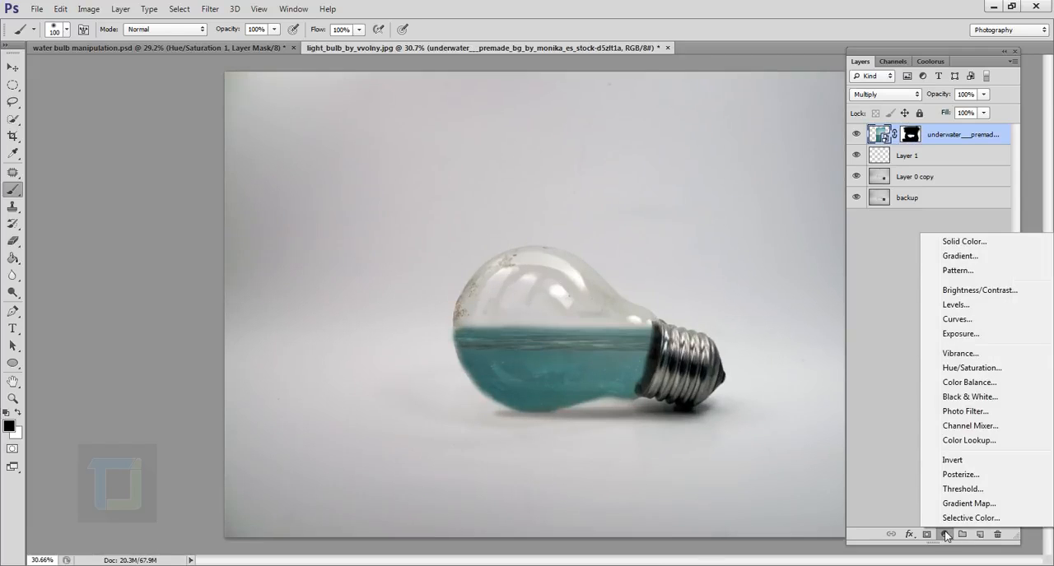
pyautogui.click(973, 368)
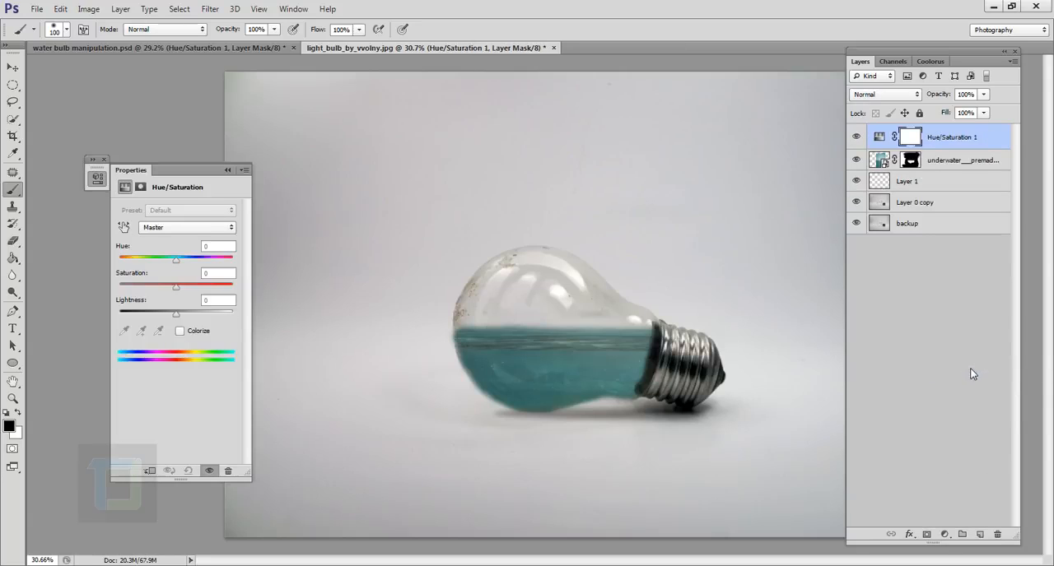
pyautogui.click(151, 471)
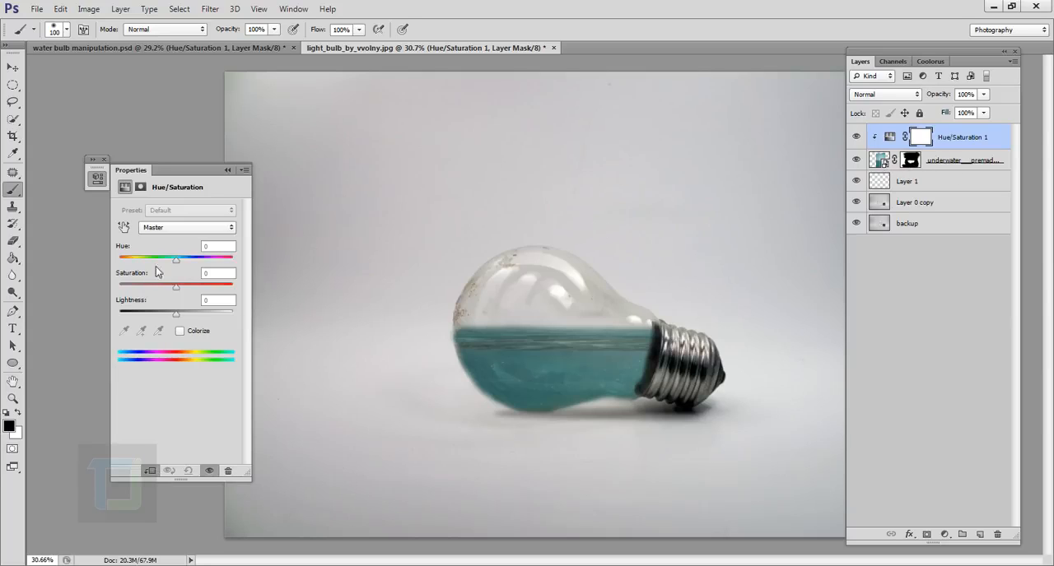
# Tint the water bluer with Hue +12, Saturation +43 and Lightness +15, and compare it with the adjustment hidden
pyautogui.moveTo(177, 261); pyautogui.dragTo(204, 293)
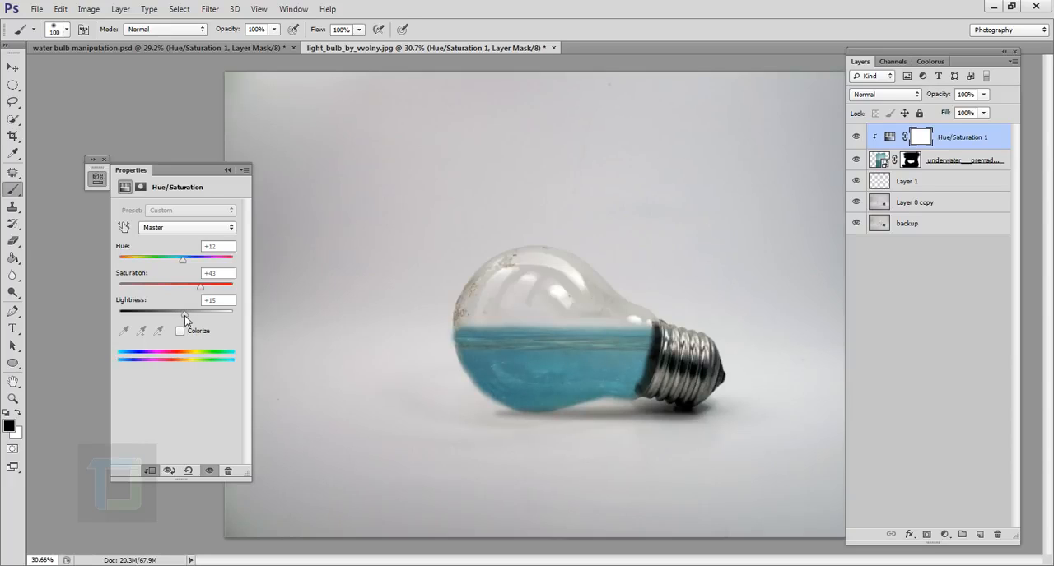
pyautogui.click(856, 136)
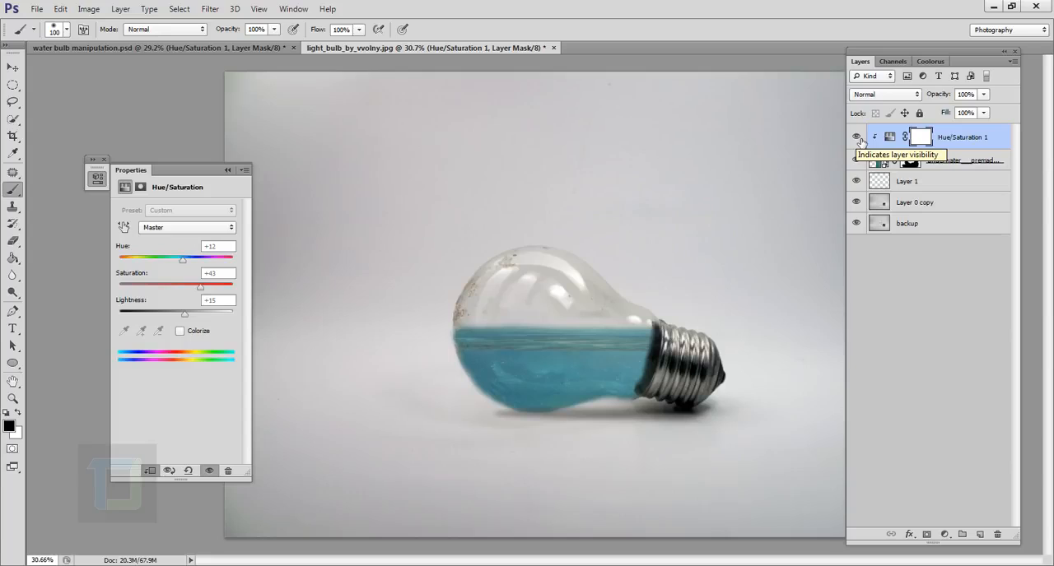
pyautogui.click(228, 170)
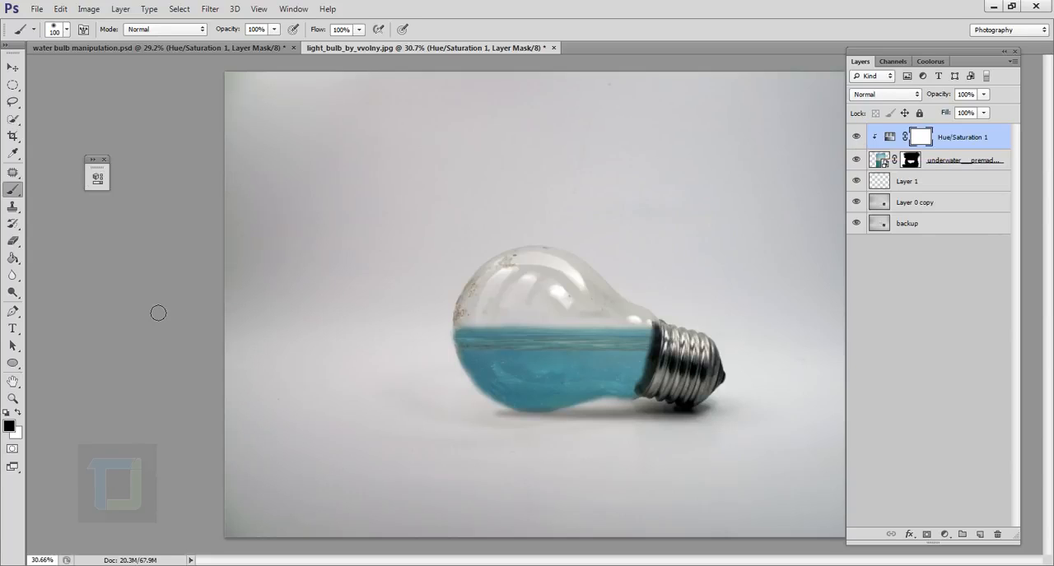
# Place the image fish_set_24_by_free_stock_by_wayne-d6arrnk.png into the light bulb document
pyautogui.click(38, 11)
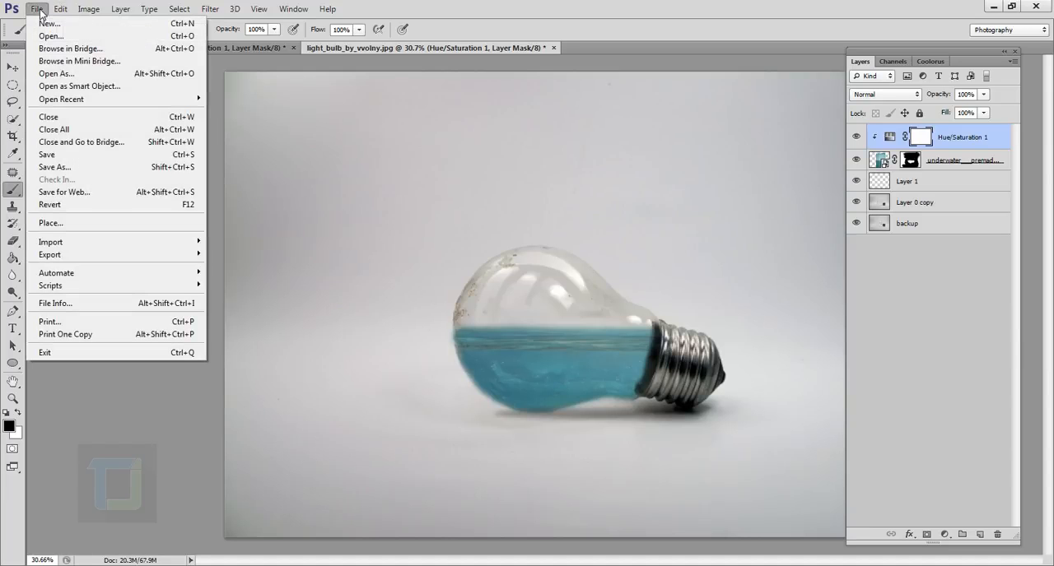
pyautogui.click(51, 222)
pyautogui.click(451, 153)
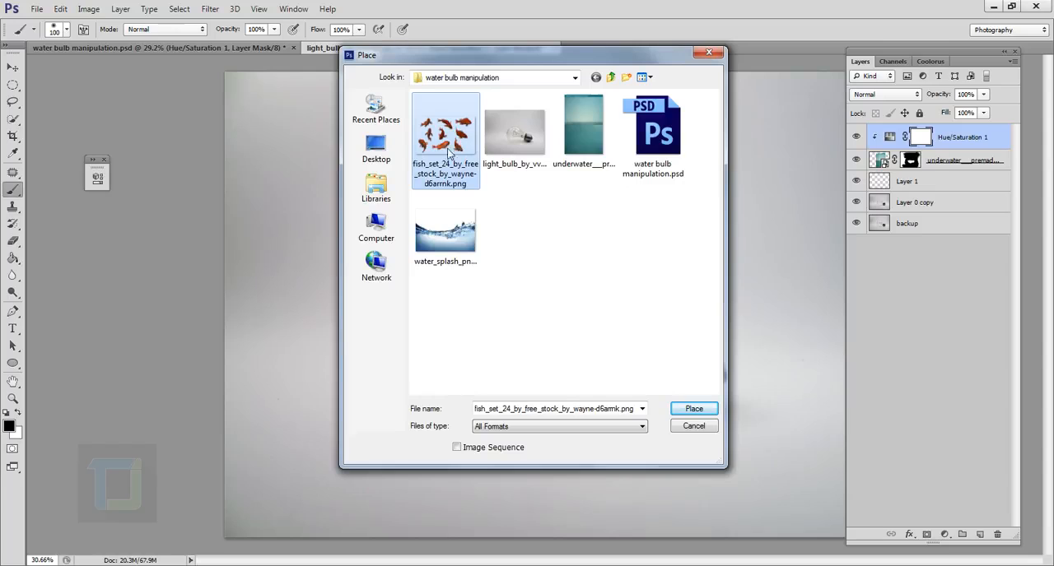
pyautogui.click(694, 409)
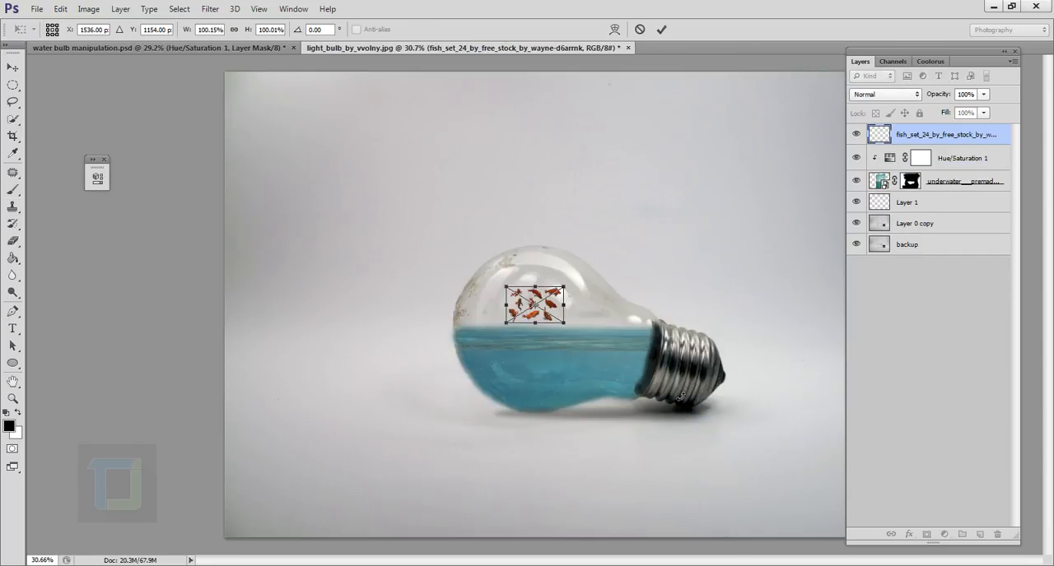
# Enlarge the placed fish set proportionally to about 472% and position it so two fish lie within the bulb's water
pyautogui.press('shift')
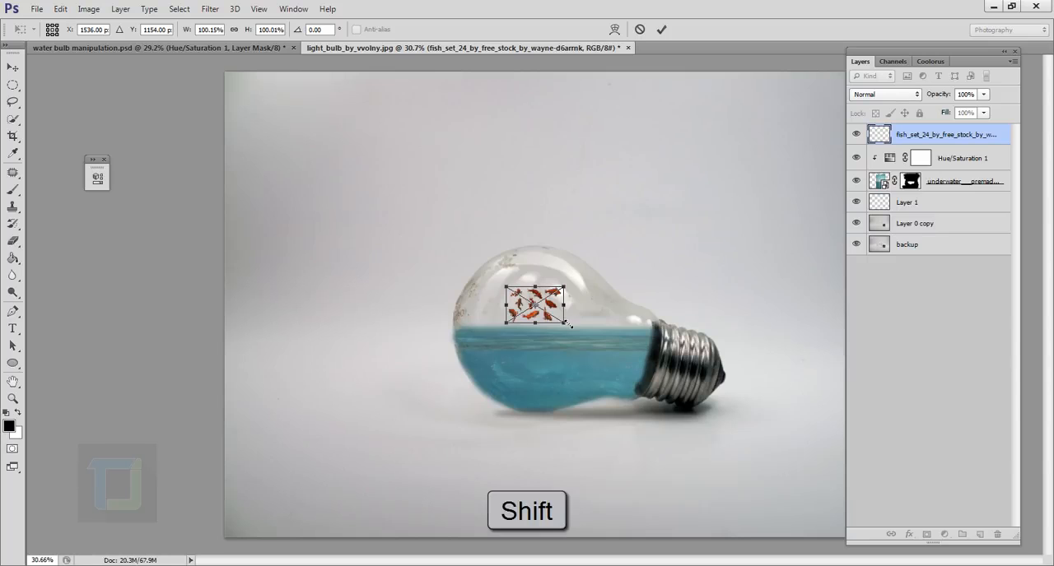
pyautogui.moveTo(567, 328); pyautogui.dragTo(700, 329)
pyautogui.moveTo(716, 377); pyautogui.dragTo(748, 398)
pyautogui.moveTo(730, 339); pyautogui.dragTo(731, 330)
pyautogui.click(662, 30)
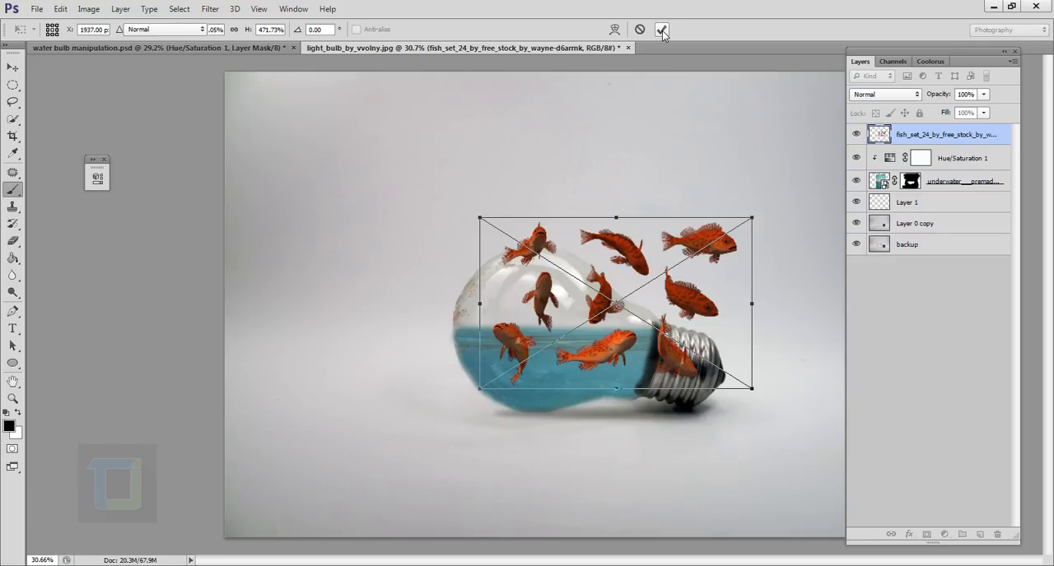
# Lasso the two fish inside the water, copy them to a new layer, and delete the original fish set layer
pyautogui.scroll(3, 603, 349)
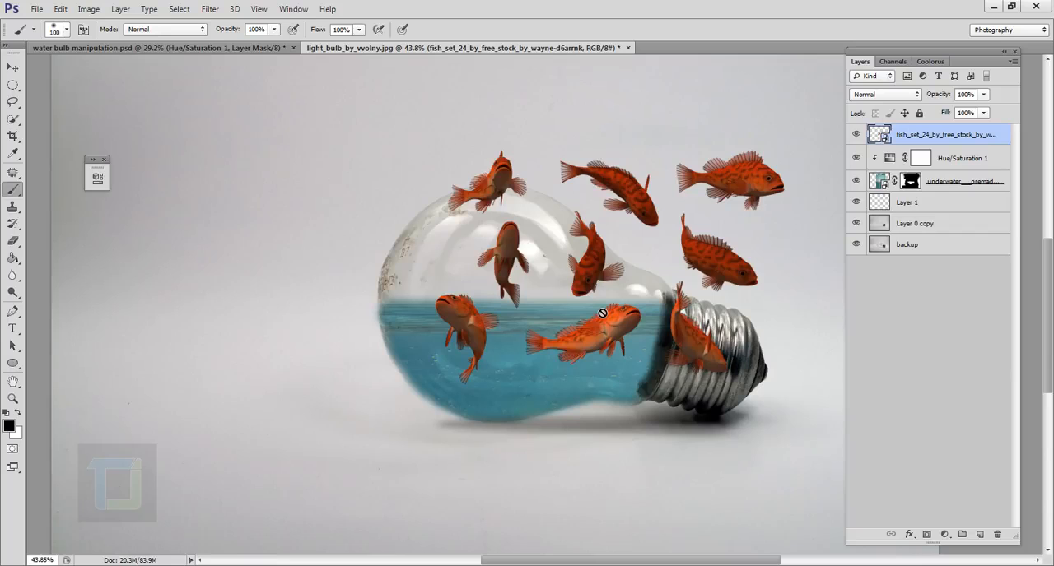
pyautogui.scroll(2, 543, 371)
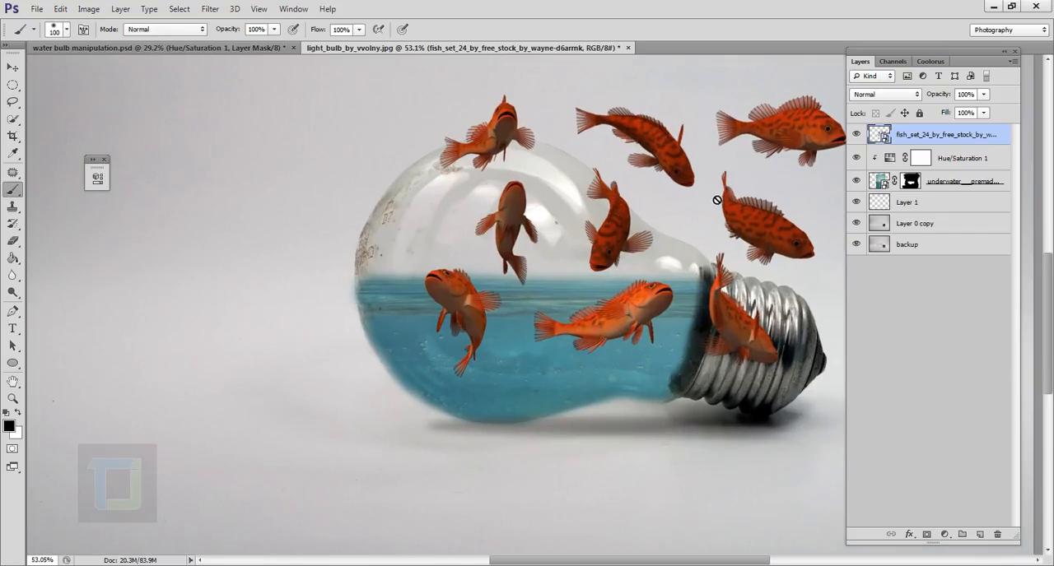
pyautogui.click(12, 103)
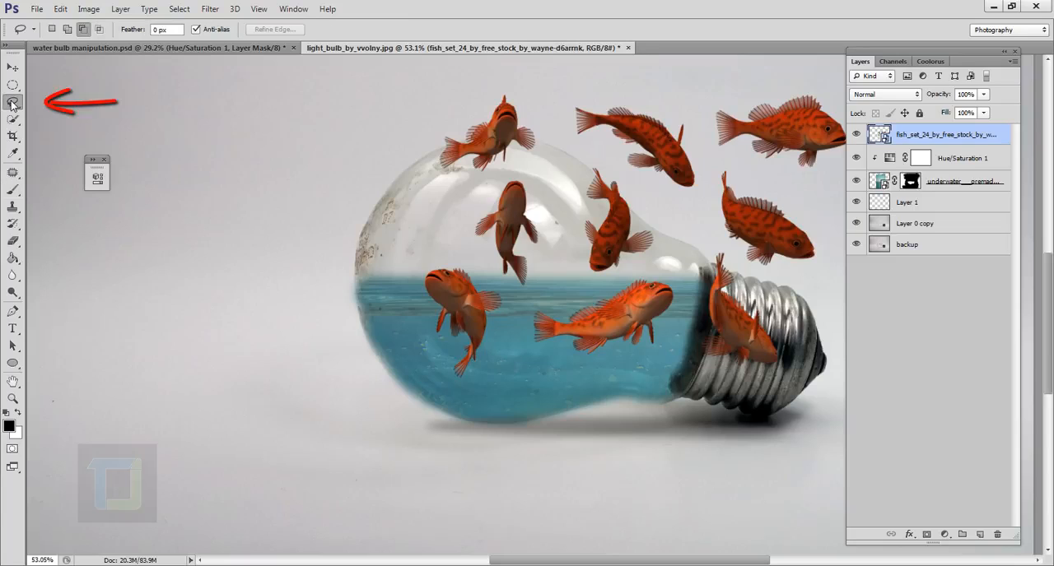
pyautogui.moveTo(453, 391)
pyautogui.mouseDown()
pyautogui.moveTo(425, 362)
pyautogui.moveTo(404, 312)
pyautogui.moveTo(407, 250)
pyautogui.moveTo(460, 250)
pyautogui.moveTo(512, 291)
pyautogui.moveTo(537, 296)
pyautogui.moveTo(673, 274)
pyautogui.moveTo(682, 325)
pyautogui.moveTo(660, 362)
pyautogui.moveTo(620, 386)
pyautogui.moveTo(536, 394)
pyautogui.moveTo(448, 391)
pyautogui.mouseUp()
pyautogui.rightClick(525, 329)
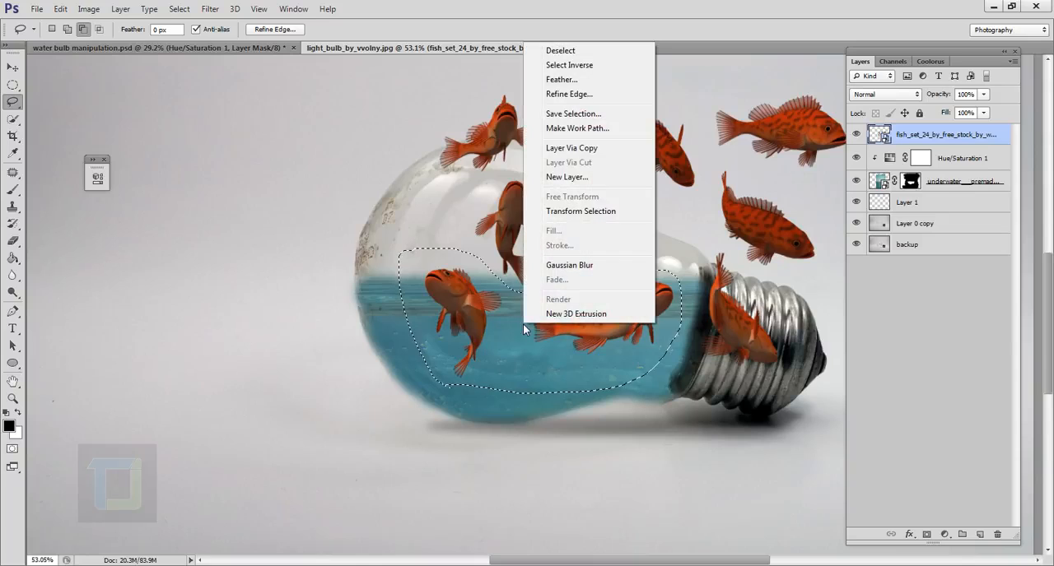
pyautogui.click(590, 149)
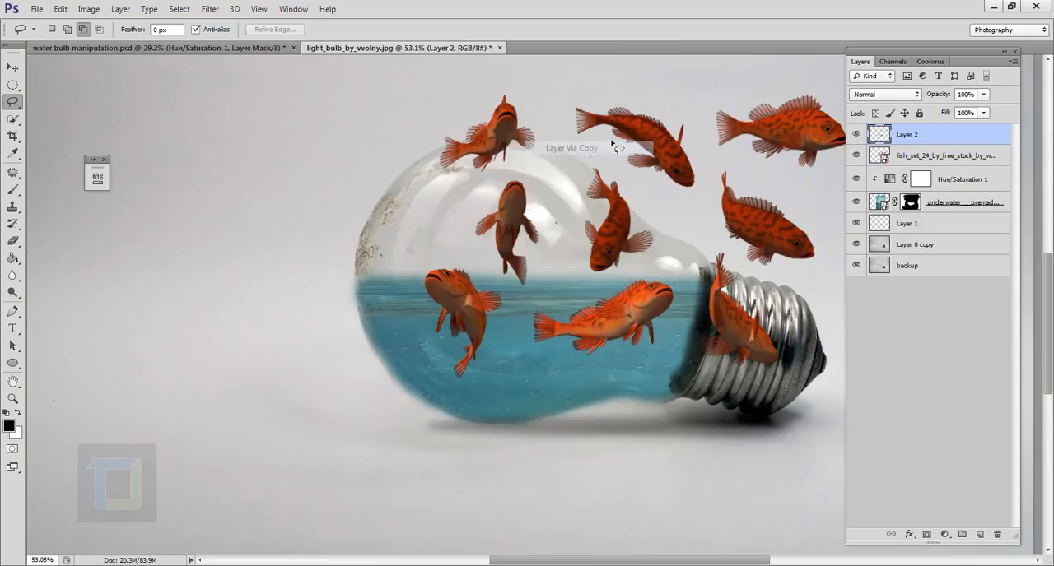
pyautogui.click(881, 165)
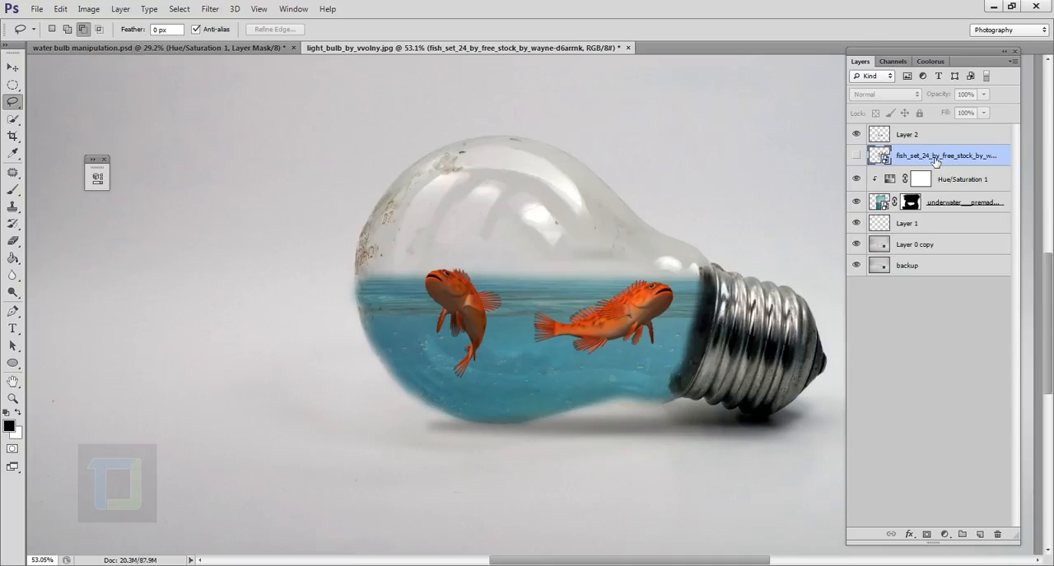
pyautogui.press('Delete')
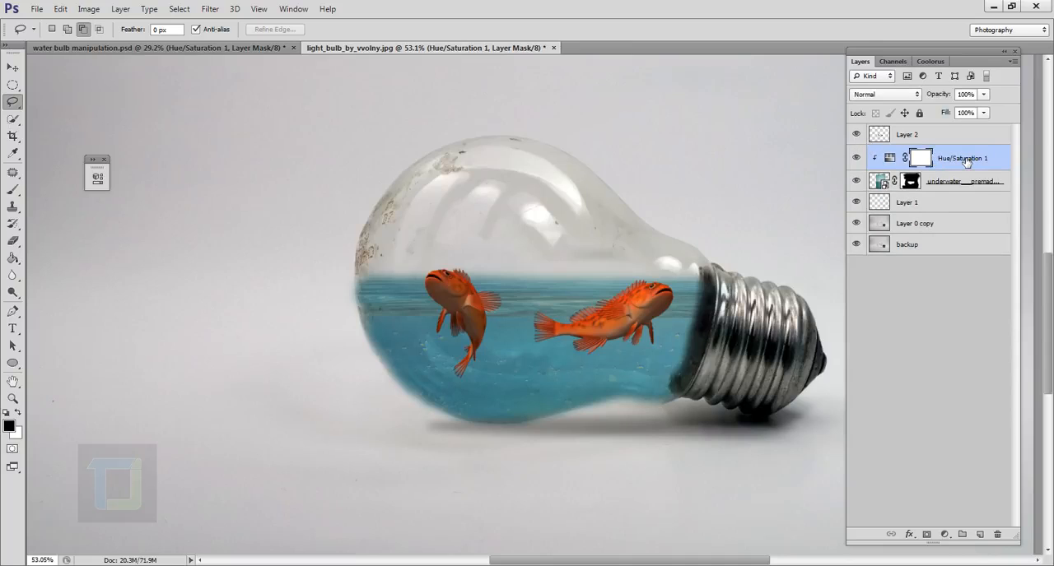
# Scale the two fish to about 88%, rotate them 7°, position them in the water, and set their layer's opacity to 80%
pyautogui.click(933, 137)
pyautogui.click(856, 135)
pyautogui.hotkey('ctrl', 't')
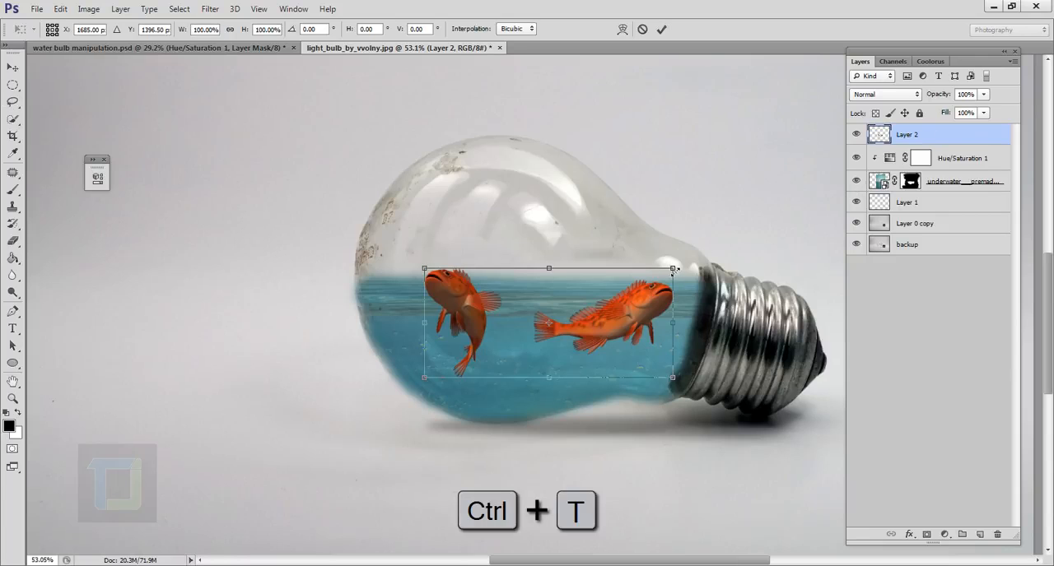
pyautogui.moveTo(676, 268)
pyautogui.mouseDown()
pyautogui.moveTo(640, 278)
pyautogui.moveTo(686, 274)
pyautogui.moveTo(629, 290)
pyautogui.moveTo(688, 269)
pyautogui.mouseUp()
pyautogui.moveTo(581, 334); pyautogui.dragTo(591, 337)
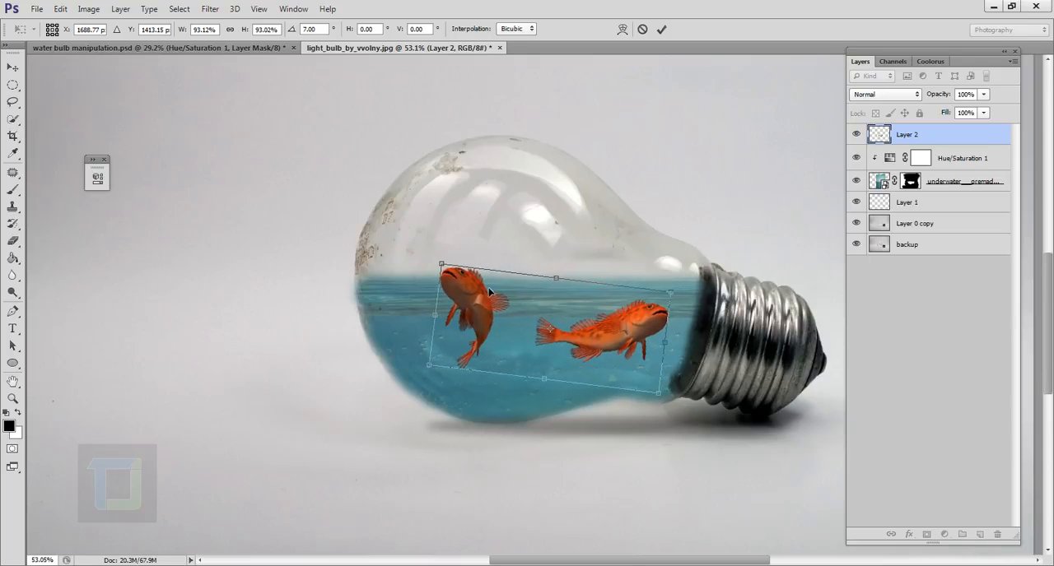
pyautogui.moveTo(459, 290); pyautogui.dragTo(447, 289)
pyautogui.moveTo(665, 294); pyautogui.dragTo(649, 289)
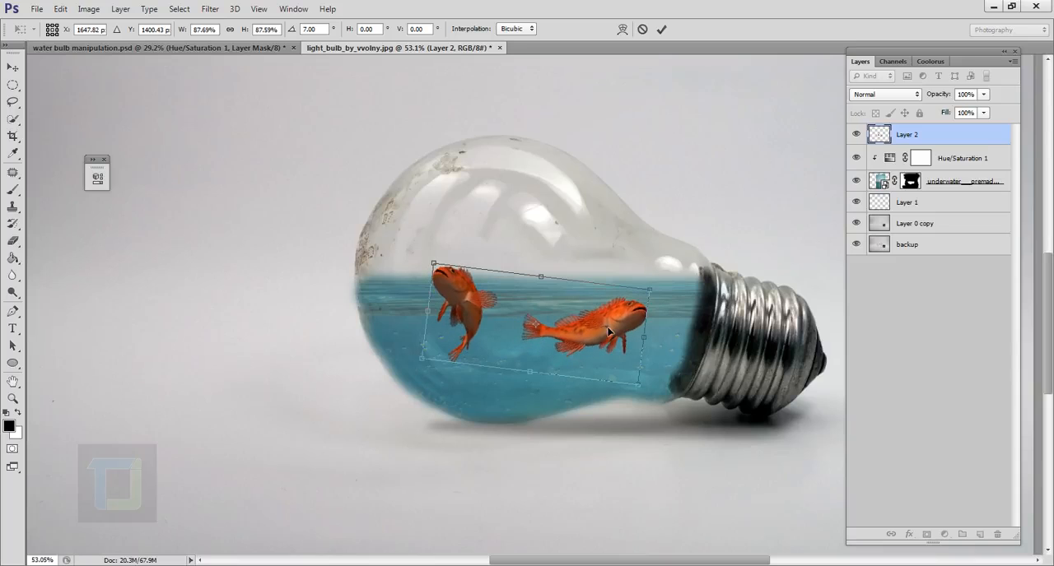
pyautogui.click(661, 30)
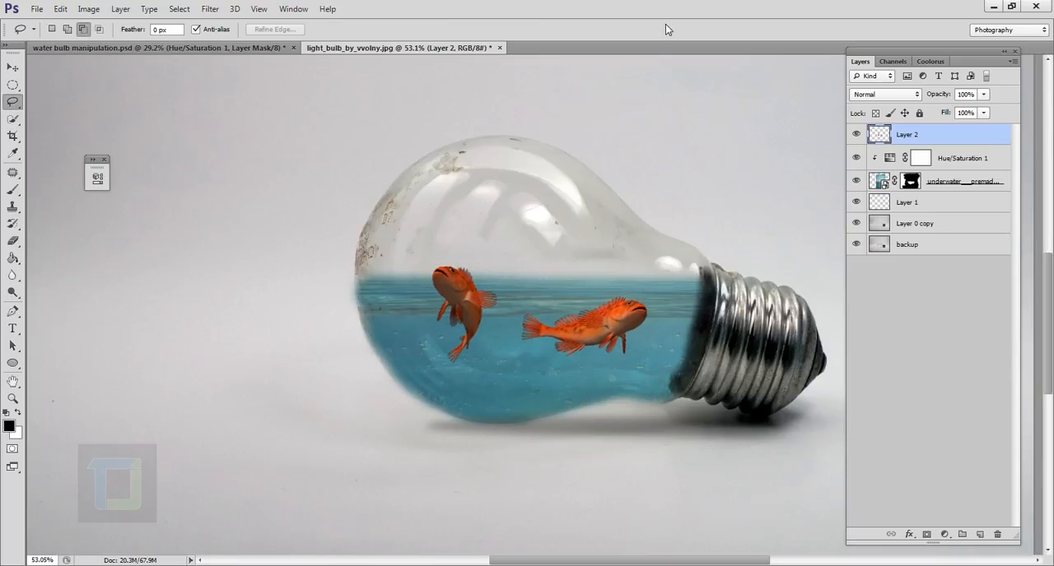
pyautogui.click(982, 95)
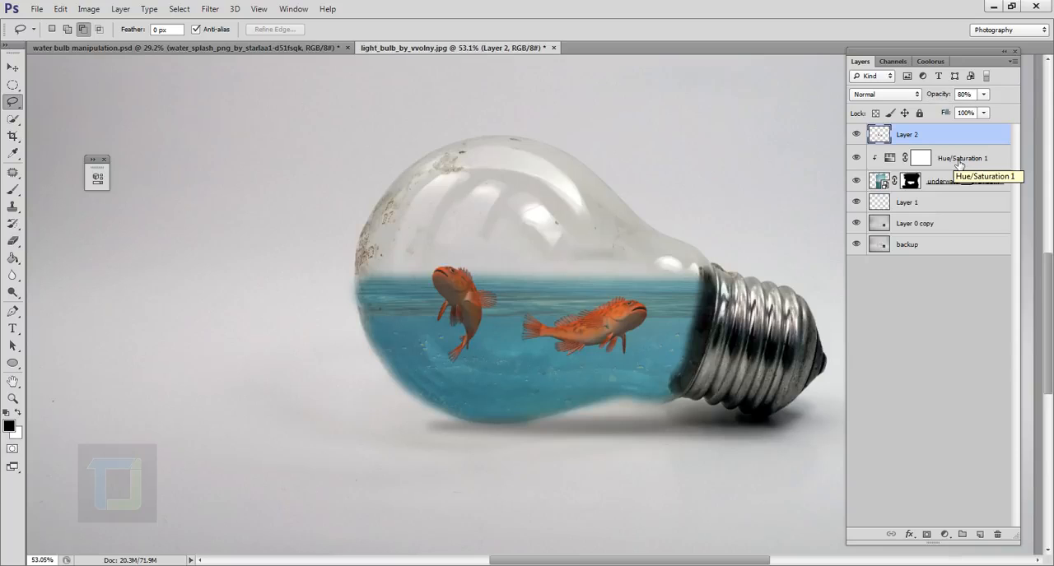
# Place the image water_splash_png_by_starlaa1-d51fsqk.png above the fish layer
pyautogui.click(37, 10)
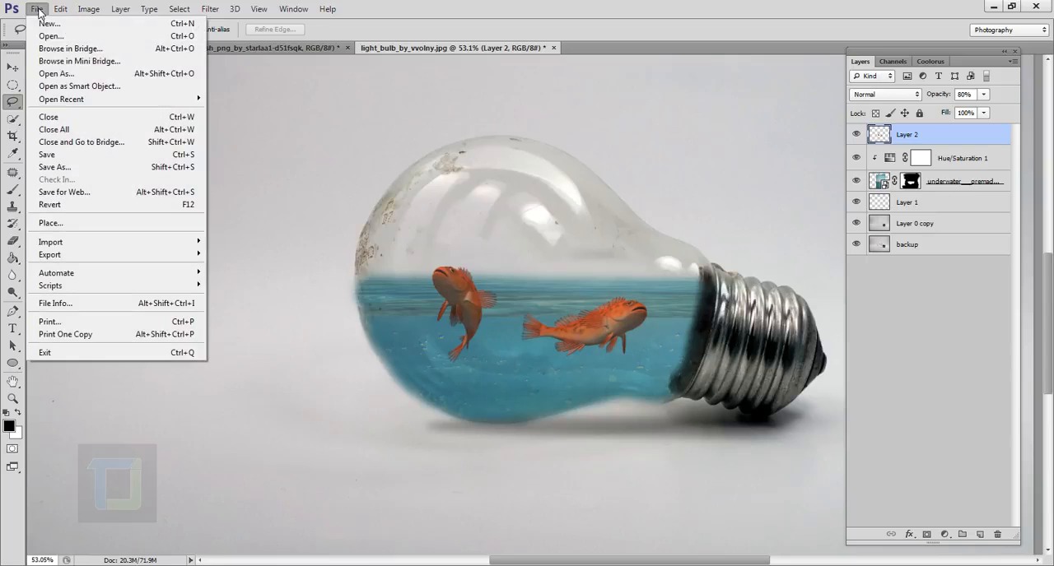
pyautogui.click(63, 224)
pyautogui.click(444, 252)
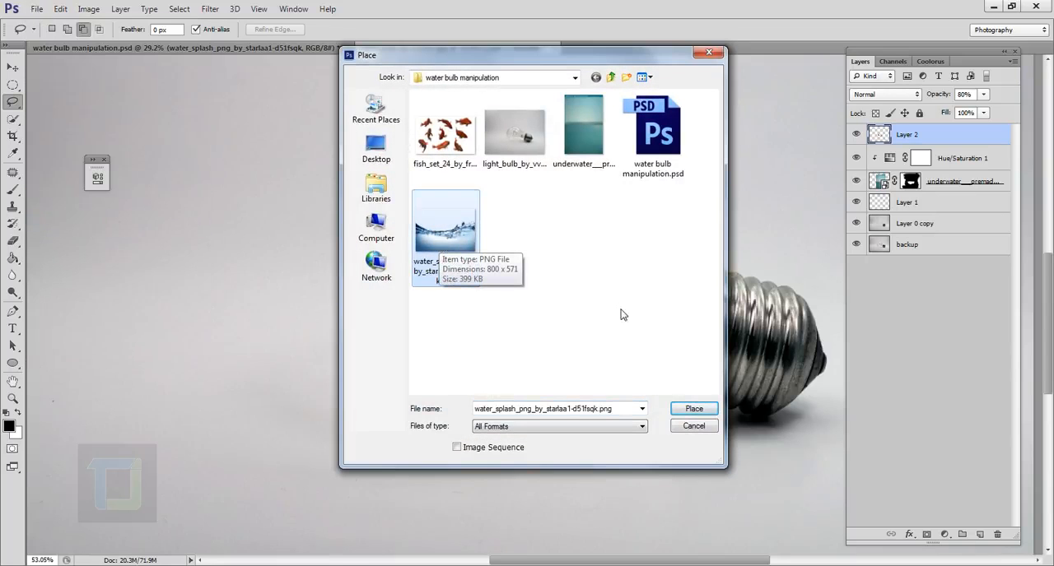
pyautogui.click(697, 408)
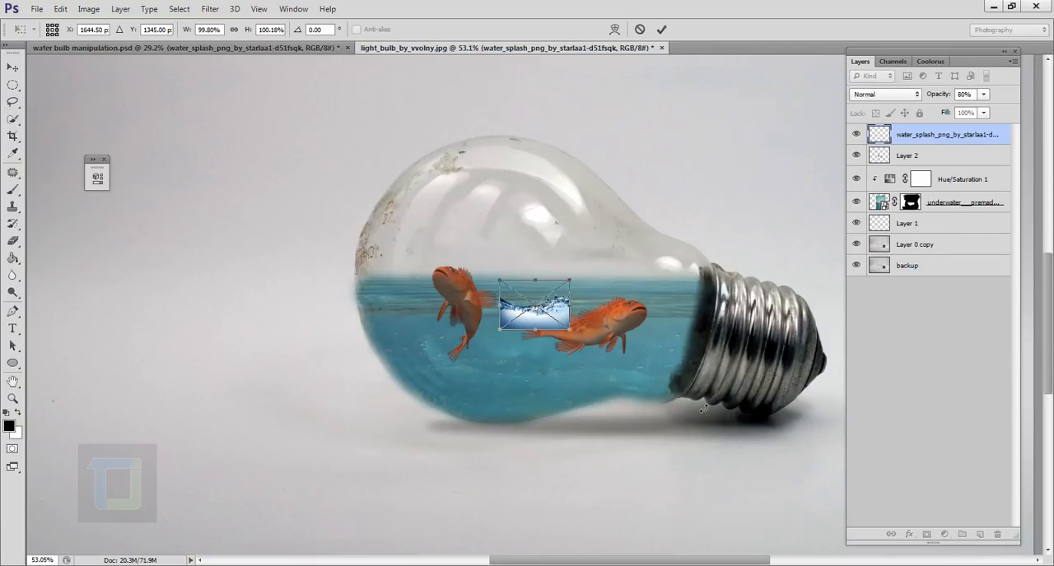
# Enlarge the water splash to about 518%, rotate it about 5°, and align its waves with the waterline across the bulb
pyautogui.moveTo(570, 336); pyautogui.dragTo(759, 468)
pyautogui.moveTo(700, 331); pyautogui.dragTo(649, 288)
pyautogui.moveTo(680, 394); pyautogui.dragTo(748, 428)
pyautogui.moveTo(684, 337); pyautogui.dragTo(630, 301)
pyautogui.moveTo(708, 150); pyautogui.dragTo(738, 156)
pyautogui.moveTo(637, 308); pyautogui.dragTo(632, 311)
pyautogui.moveTo(682, 417); pyautogui.dragTo(708, 447)
pyautogui.moveTo(671, 378); pyautogui.dragTo(675, 360)
pyautogui.moveTo(716, 424); pyautogui.dragTo(711, 415)
pyautogui.moveTo(650, 300); pyautogui.dragTo(646, 339)
pyautogui.moveTo(718, 189); pyautogui.dragTo(727, 184)
pyautogui.moveTo(655, 294); pyautogui.dragTo(649, 297)
pyautogui.moveTo(678, 241); pyautogui.dragTo(684, 241)
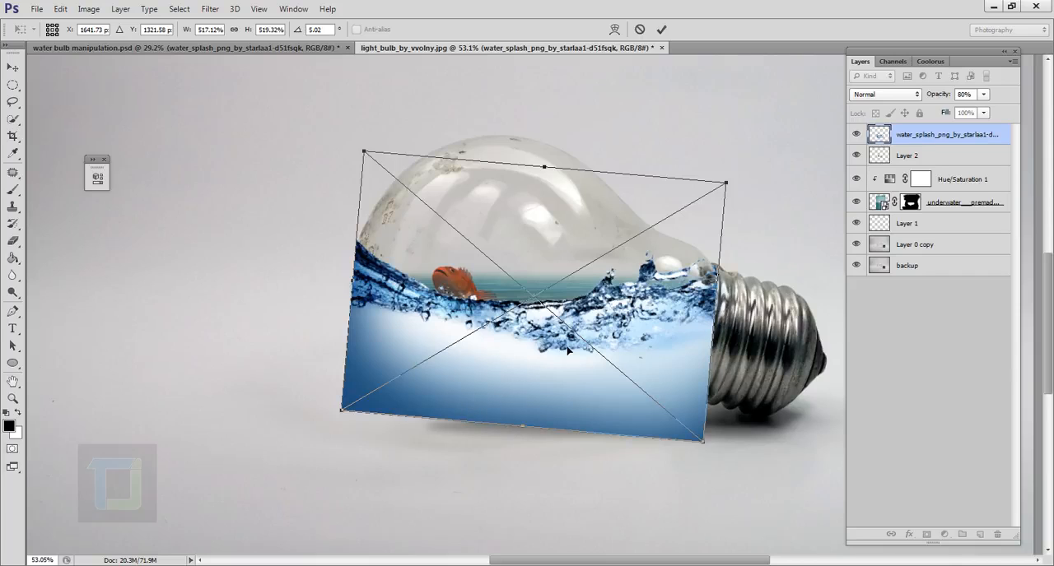
pyautogui.click(661, 30)
# Set the water splash layer's blend mode to Overlay and its opacity to 82%
pyautogui.click(895, 95)
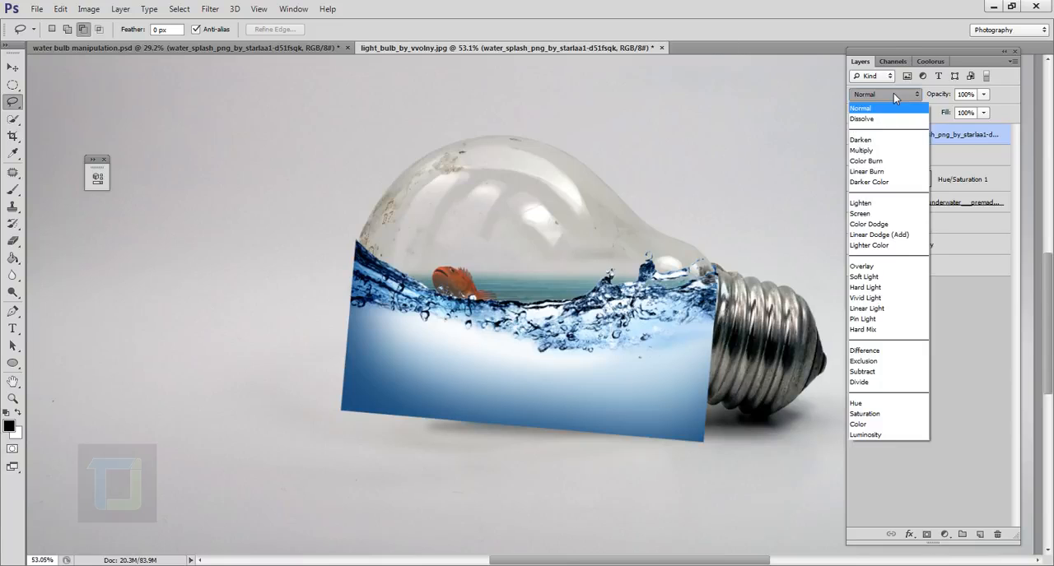
pyautogui.click(877, 269)
pyautogui.click(984, 95)
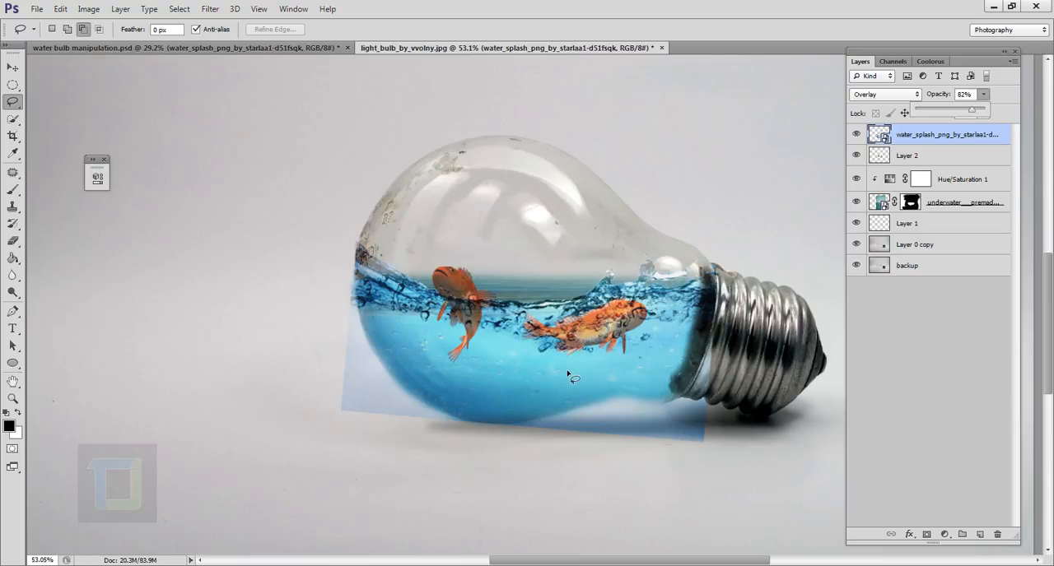
# Add a layer mask to the water splash and paint black to hide the parts spilling outside the bulb's side and underside
pyautogui.click(991, 138)
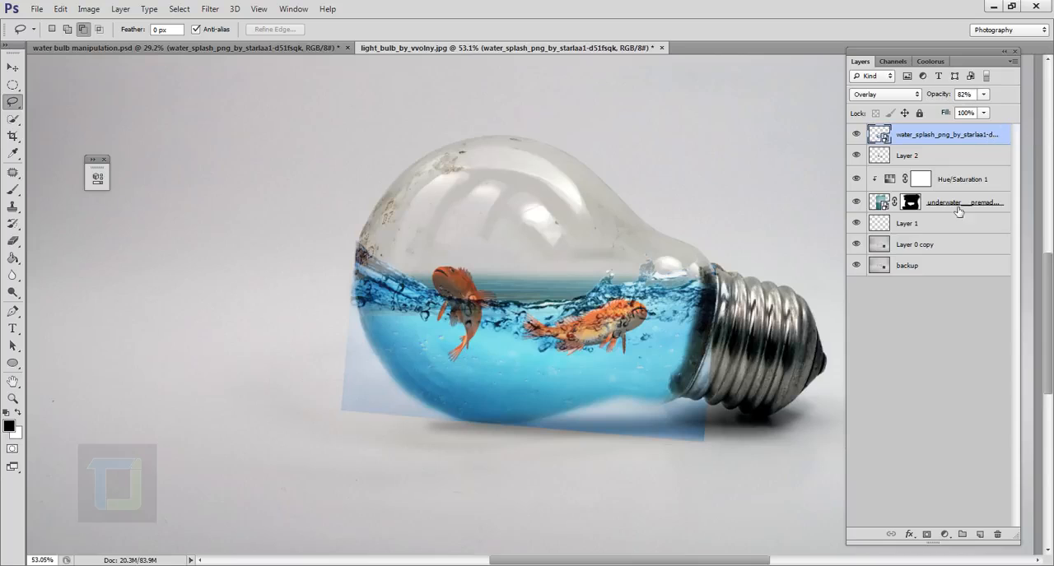
pyautogui.click(923, 534)
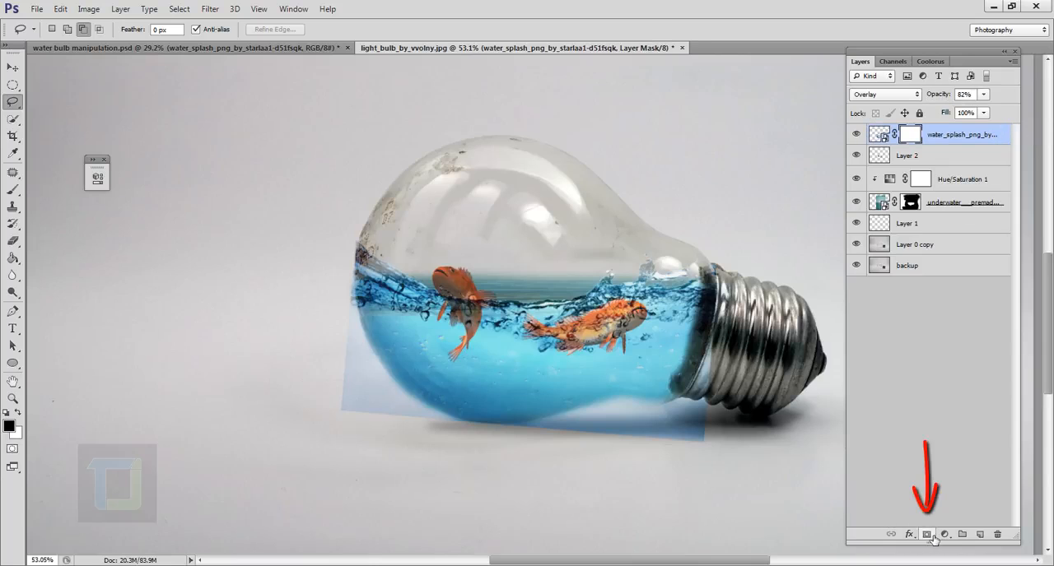
pyautogui.click(13, 188)
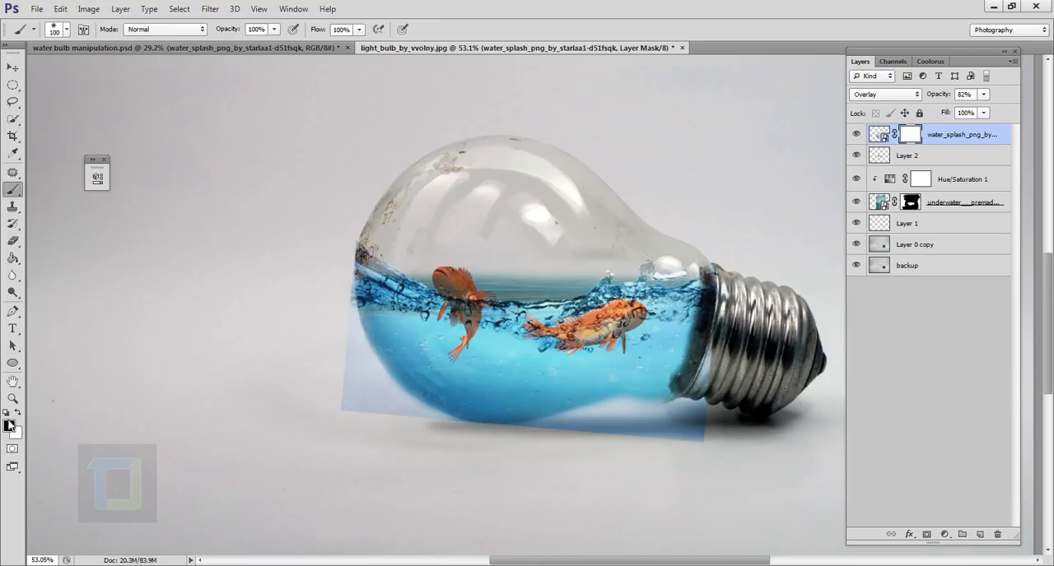
pyautogui.scroll(1, 338, 467)
pyautogui.moveTo(344, 373)
pyautogui.mouseDown()
pyautogui.moveTo(419, 439)
pyautogui.moveTo(355, 332)
pyautogui.moveTo(369, 367)
pyautogui.moveTo(357, 232)
pyautogui.mouseUp()
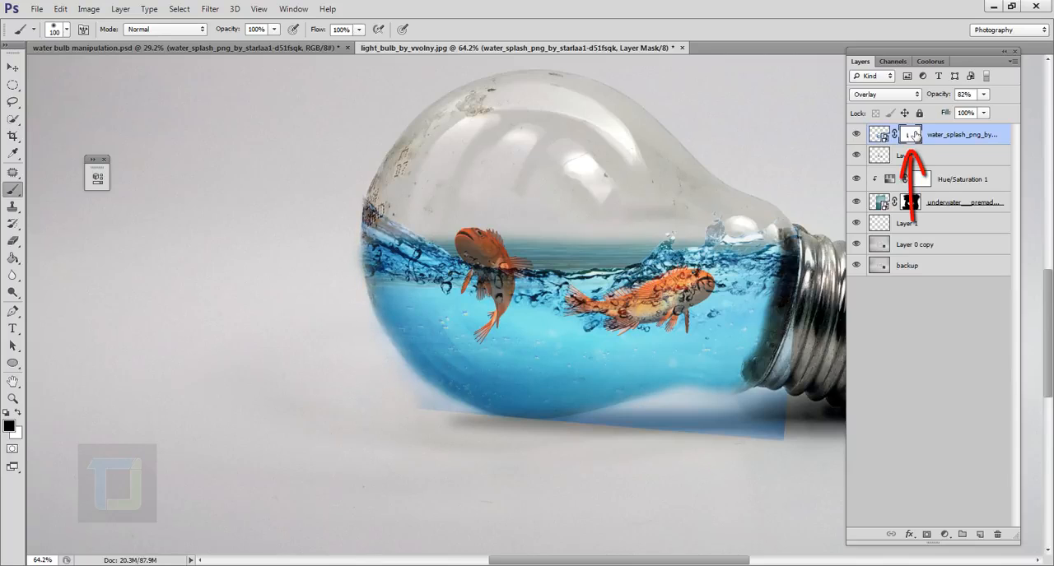
pyautogui.click(883, 137)
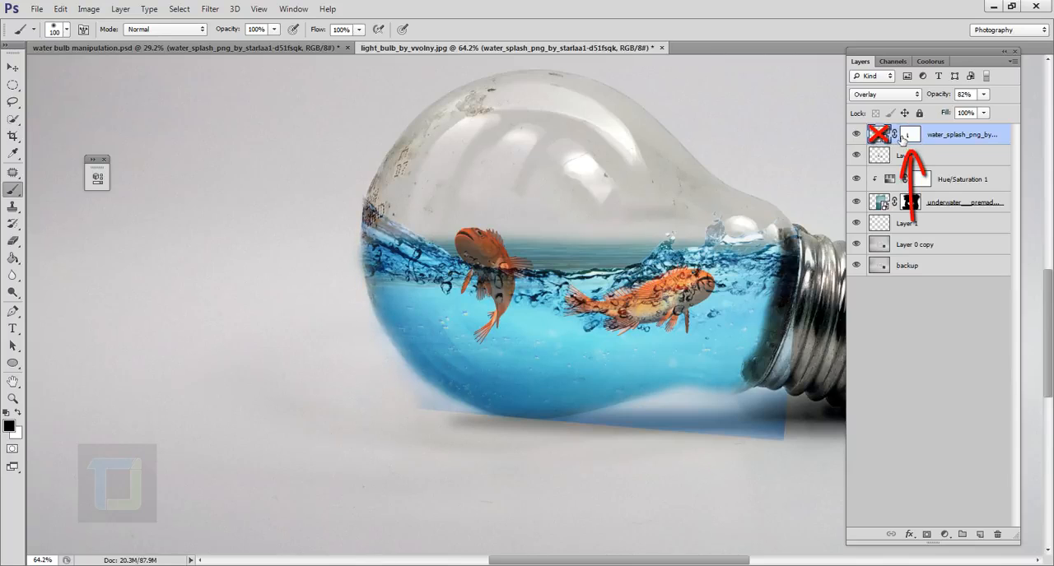
pyautogui.click(908, 137)
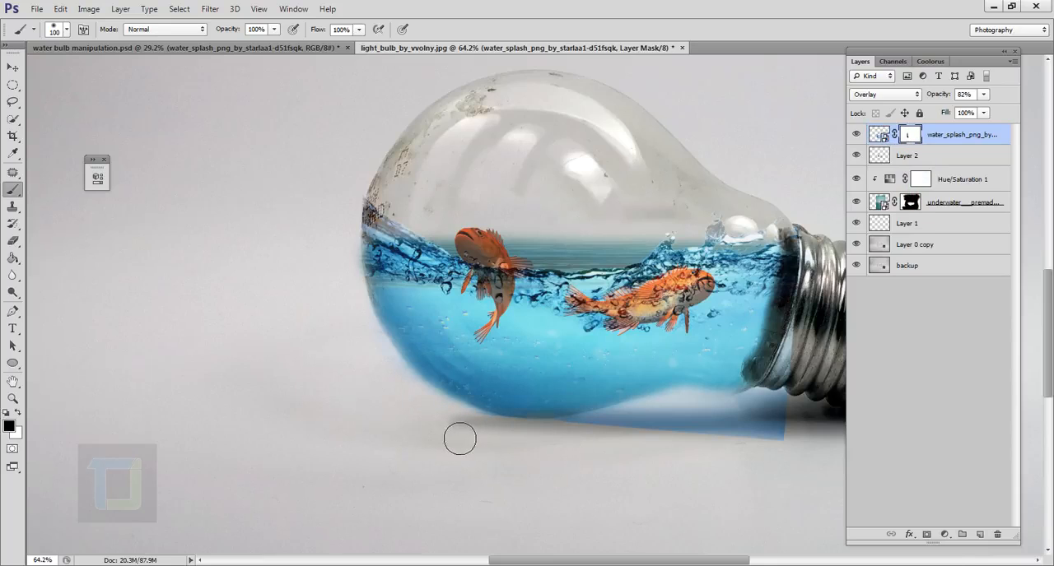
pyautogui.moveTo(601, 435); pyautogui.dragTo(699, 432)
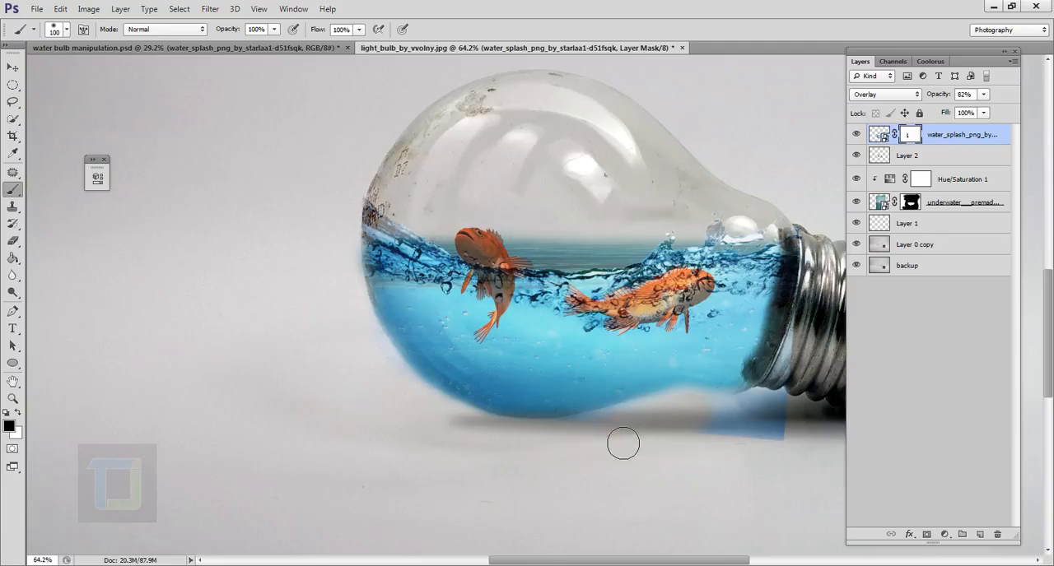
pyautogui.moveTo(595, 447); pyautogui.dragTo(795, 434)
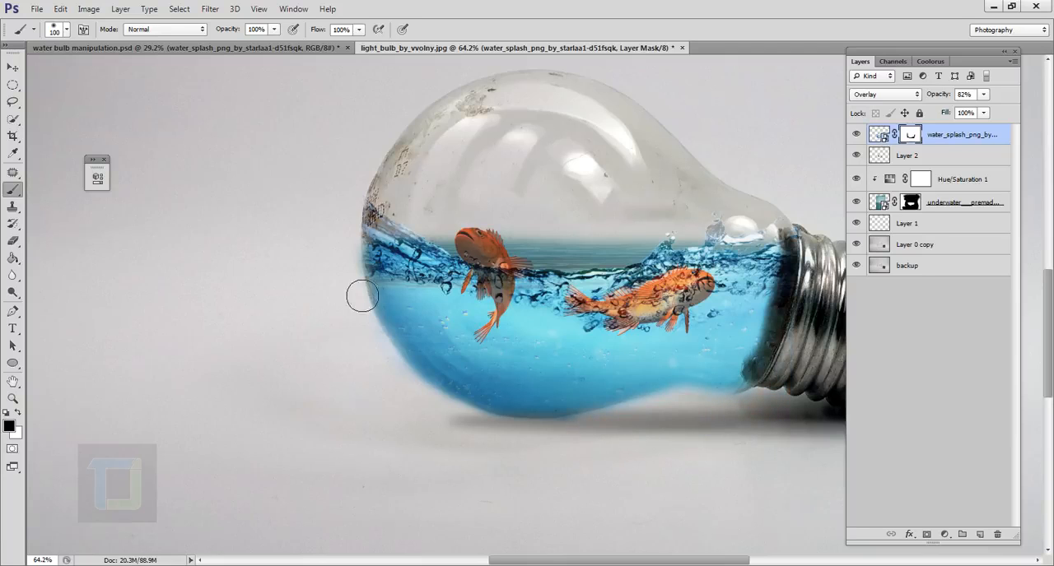
# On the underwater layer's mask, paint black over the flat water band above the splash waves so the fill follows the wave crest
pyautogui.scroll(-3, 536, 457)
pyautogui.scroll(3, 667, 459)
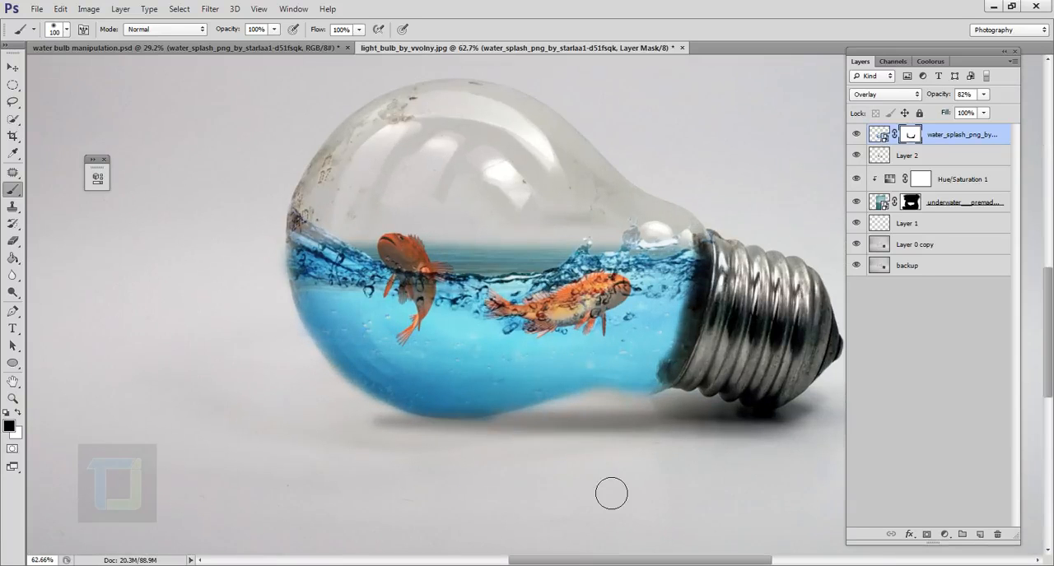
pyautogui.scroll(3, 531, 271)
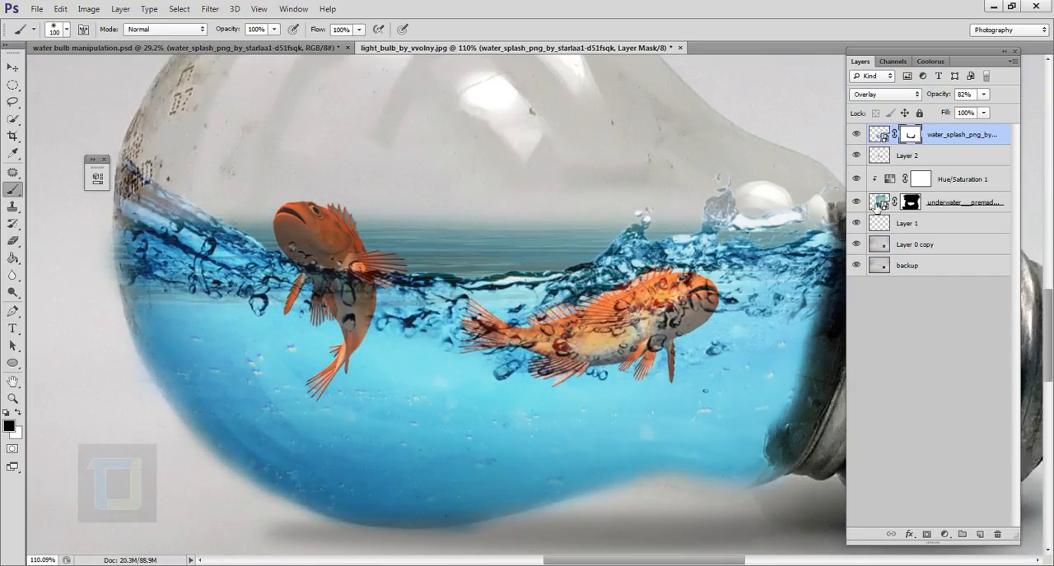
pyautogui.click(882, 207)
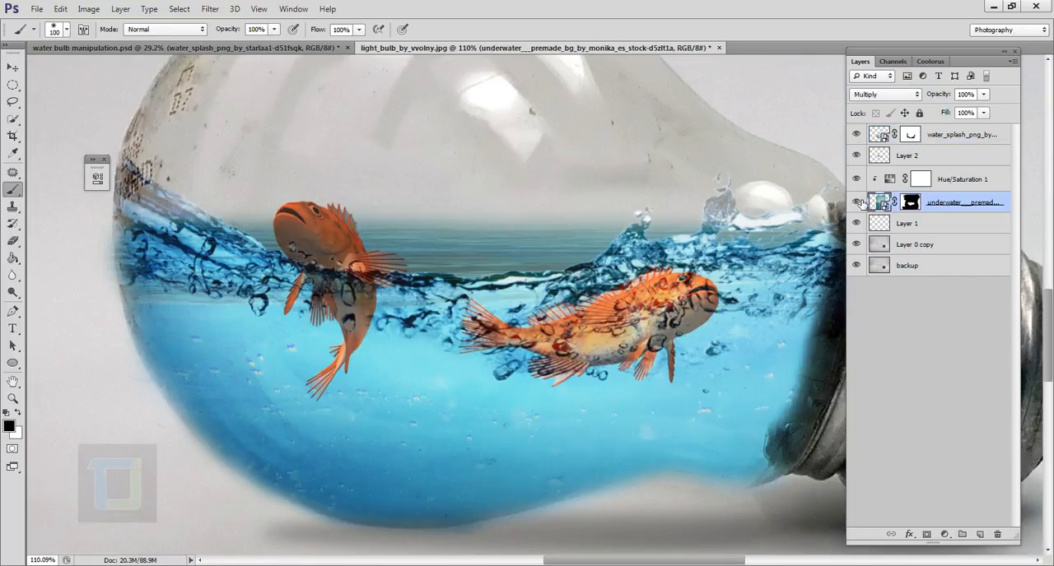
pyautogui.click(909, 205)
pyautogui.click(856, 202)
pyautogui.click(856, 201)
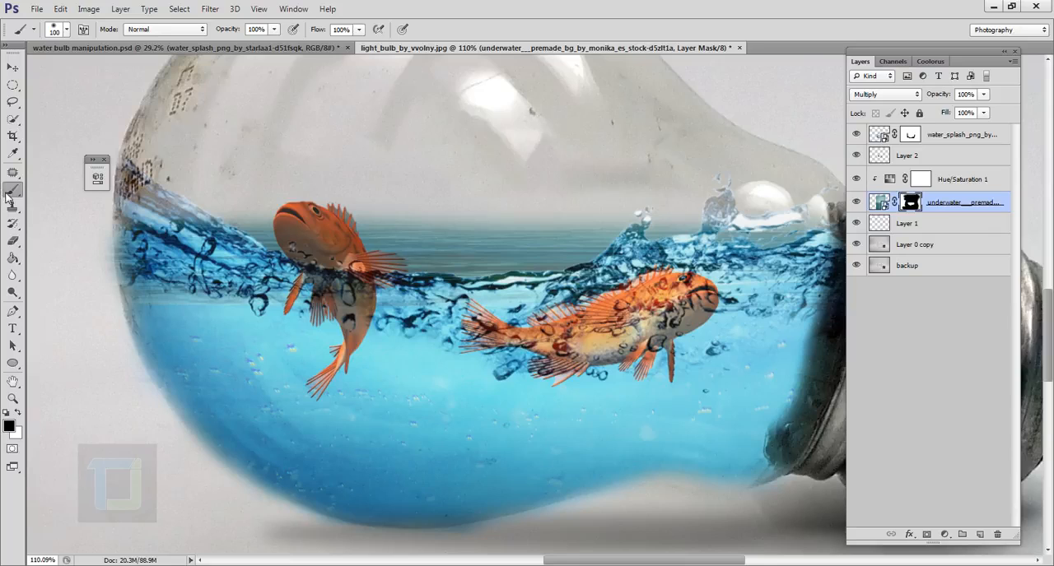
pyautogui.moveTo(547, 280)
pyautogui.mouseDown()
pyautogui.moveTo(454, 258)
pyautogui.moveTo(387, 271)
pyautogui.moveTo(257, 246)
pyautogui.moveTo(278, 252)
pyautogui.mouseUp()
pyautogui.moveTo(389, 285)
pyautogui.mouseDown()
pyautogui.moveTo(776, 270)
pyautogui.moveTo(802, 245)
pyautogui.mouseUp()
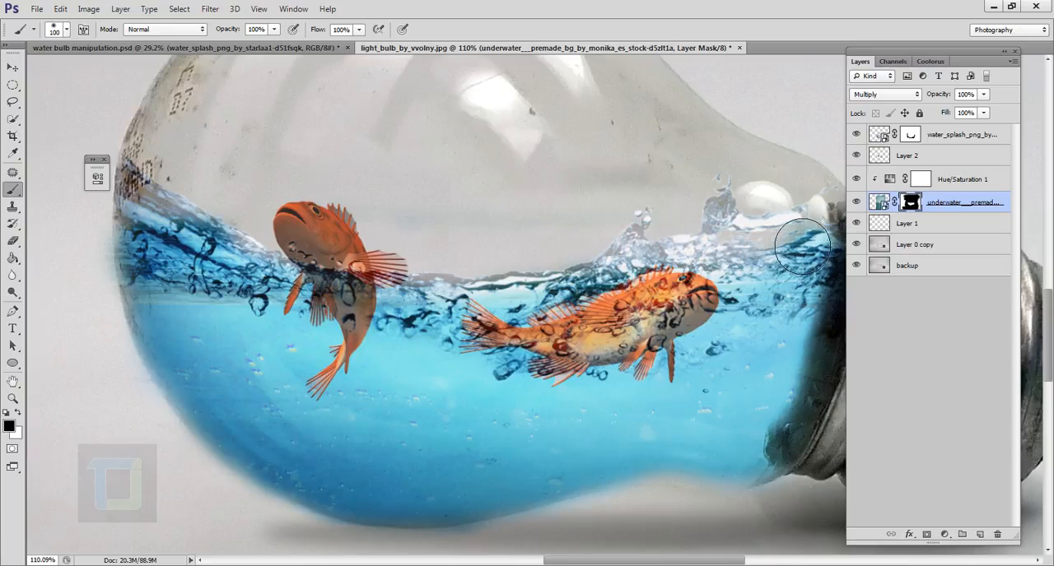
# Paint white on the underwater mask to restore the blue water near the bulb's neck, then make black the foreground colour again
pyautogui.press('x')
pyautogui.moveTo(745, 305)
pyautogui.mouseDown()
pyautogui.moveTo(663, 302)
pyautogui.moveTo(662, 292)
pyautogui.moveTo(677, 310)
pyautogui.moveTo(720, 309)
pyautogui.moveTo(746, 261)
pyautogui.moveTo(747, 290)
pyautogui.moveTo(817, 275)
pyautogui.mouseUp()
pyautogui.press('x')
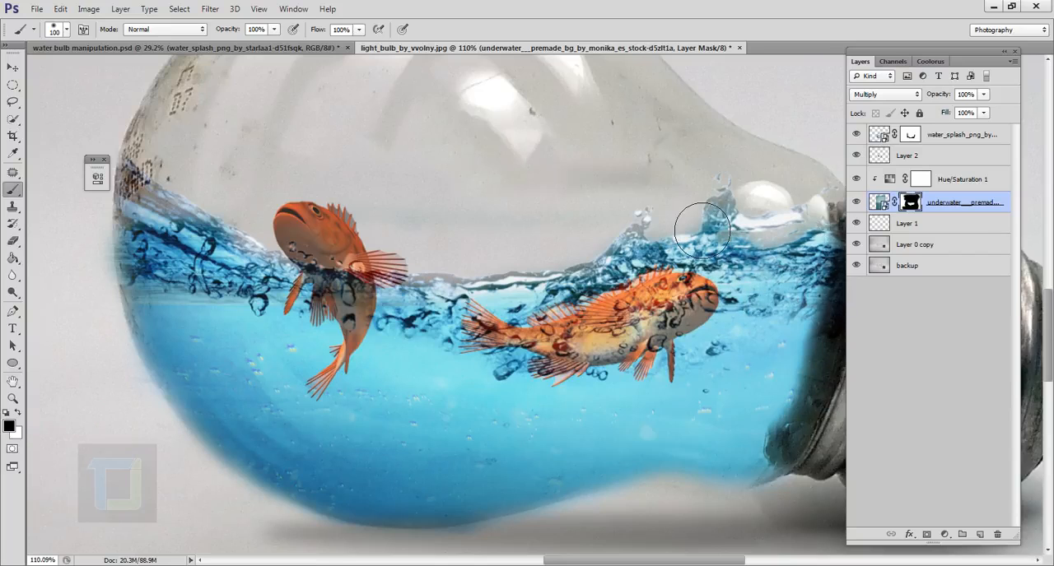
pyautogui.scroll(-7, 110, 366)
pyautogui.scroll(3, 581, 432)
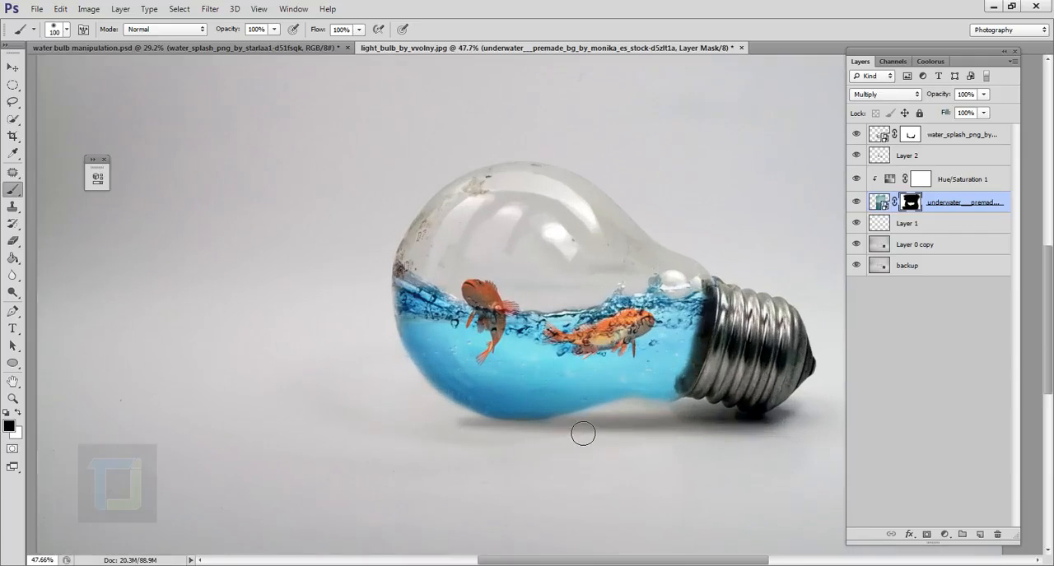
pyautogui.scroll(1, 582, 434)
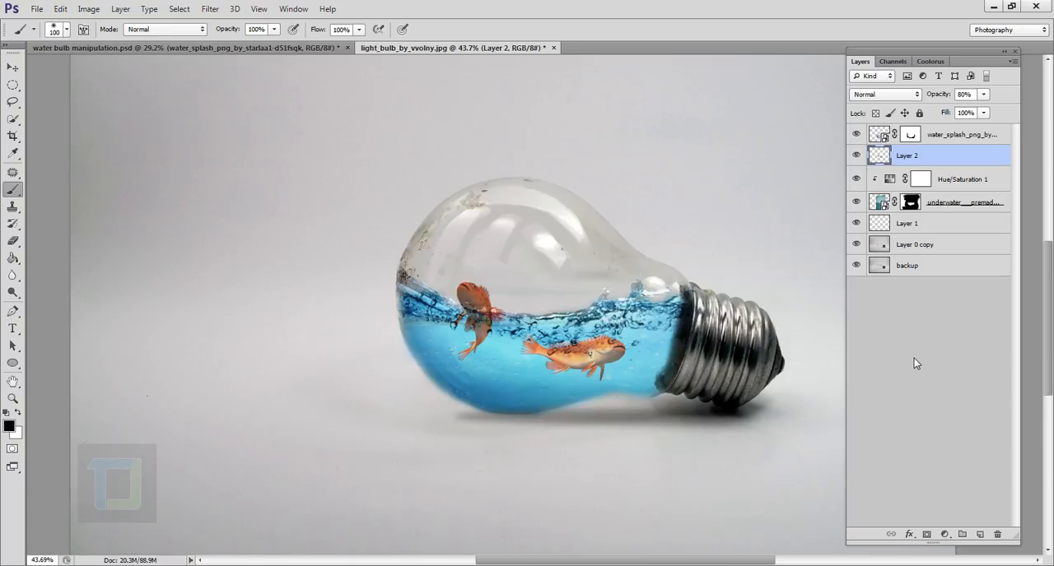
# Add a Vibrance adjustment layer above the water splash and set its vibrance to +64
pyautogui.click(949, 137)
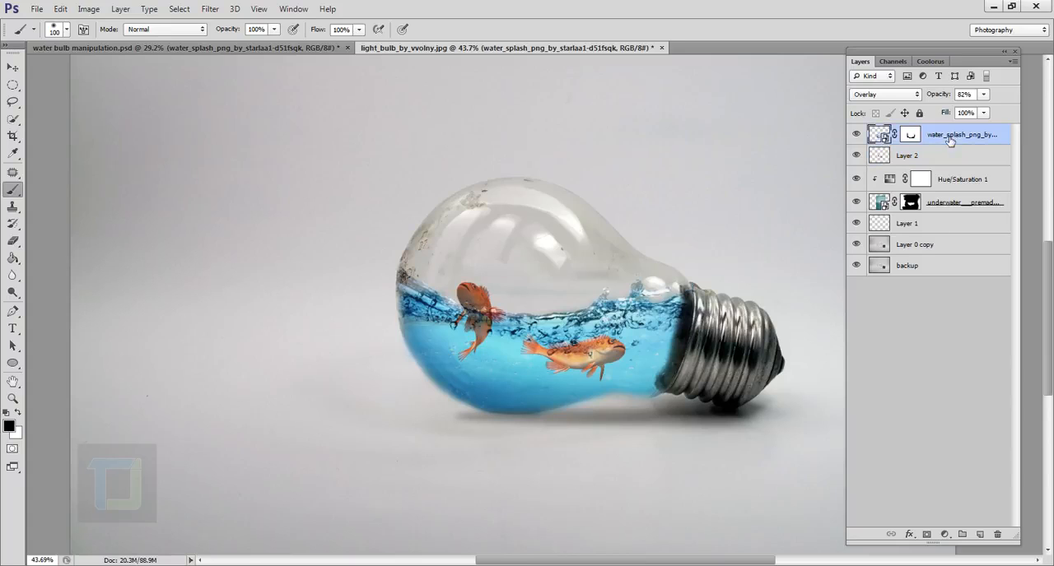
pyautogui.click(946, 534)
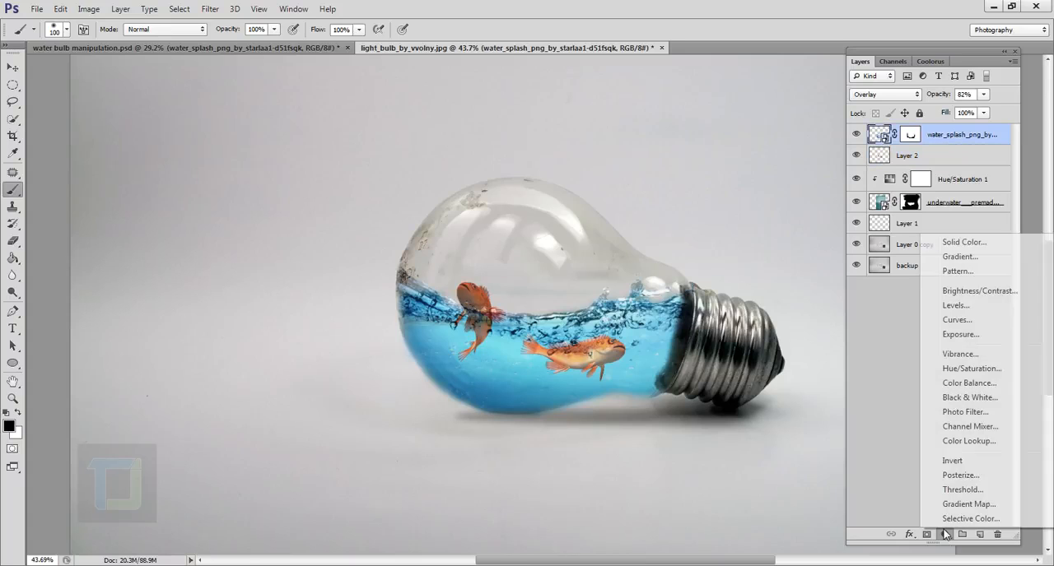
pyautogui.click(959, 354)
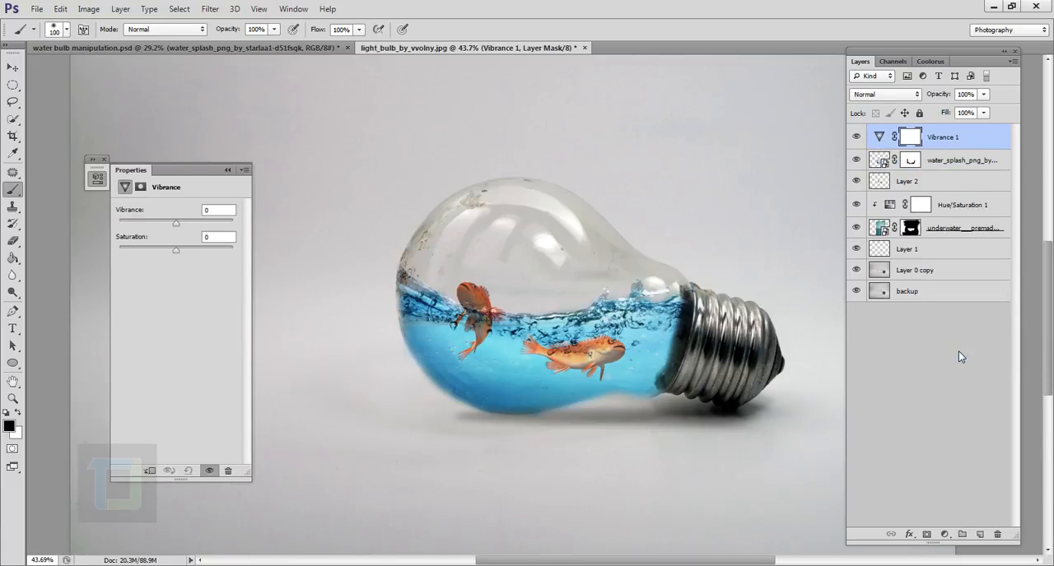
pyautogui.moveTo(175, 226); pyautogui.dragTo(211, 225)
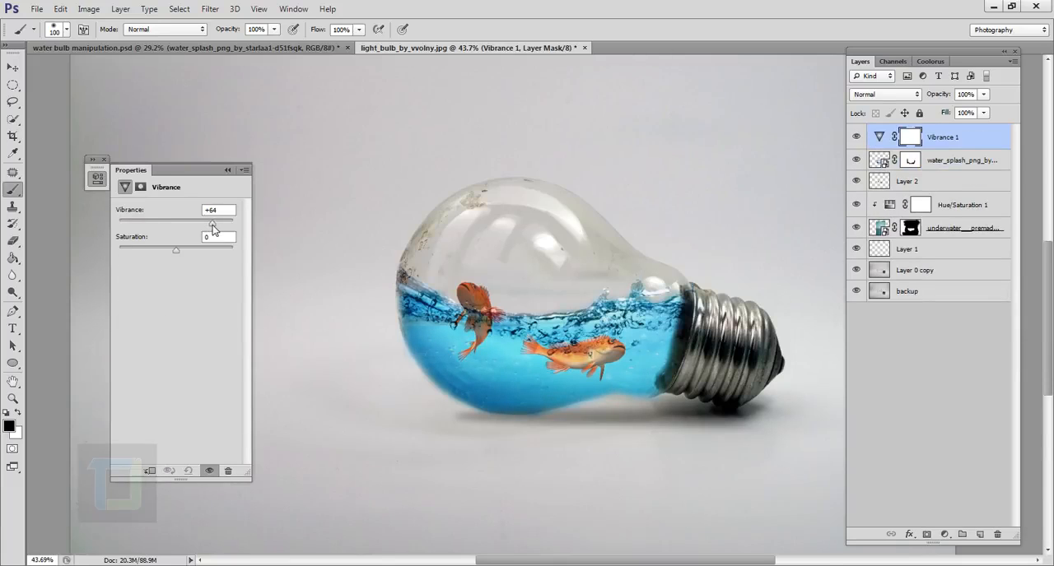
pyautogui.click(863, 137)
pyautogui.click(105, 160)
pyautogui.scroll(-2, 639, 316)
pyautogui.scroll(1, 633, 312)
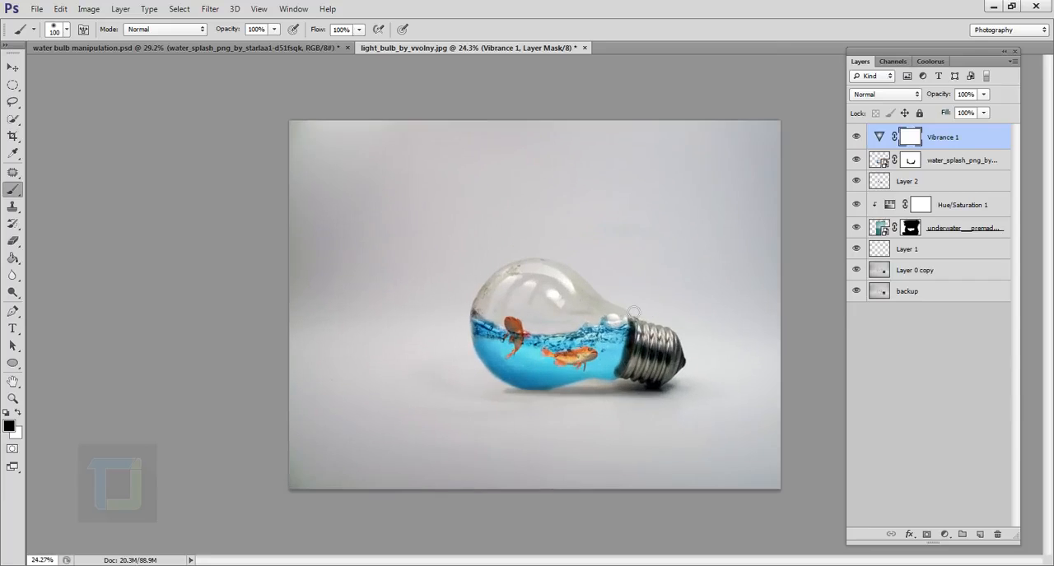
# Create a new layer above the Vibrance adjustment and stamp all visible layers into it
pyautogui.press('v')
pyautogui.scroll(2, 635, 343)
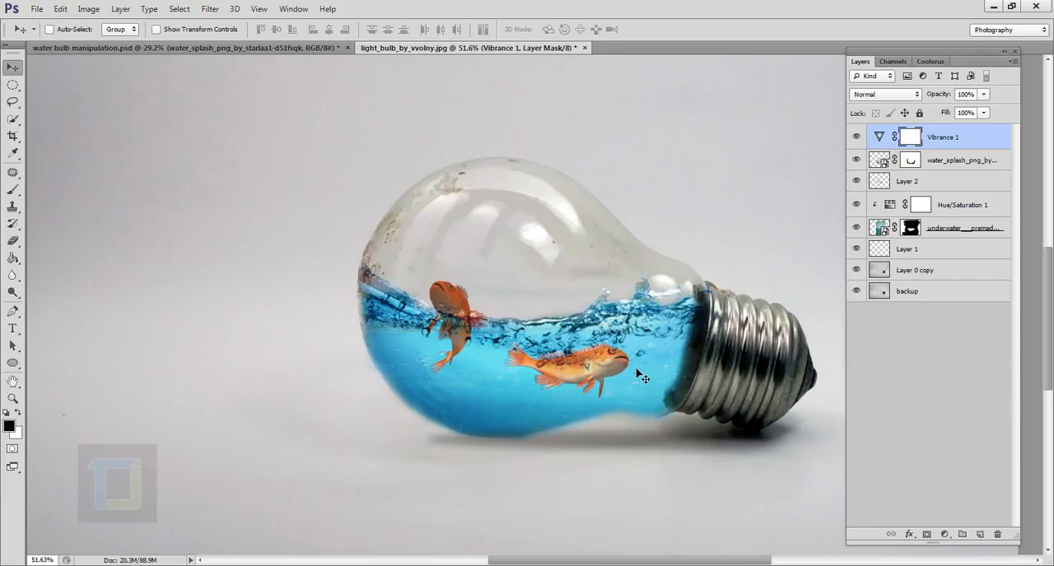
pyautogui.scroll(-2, 639, 376)
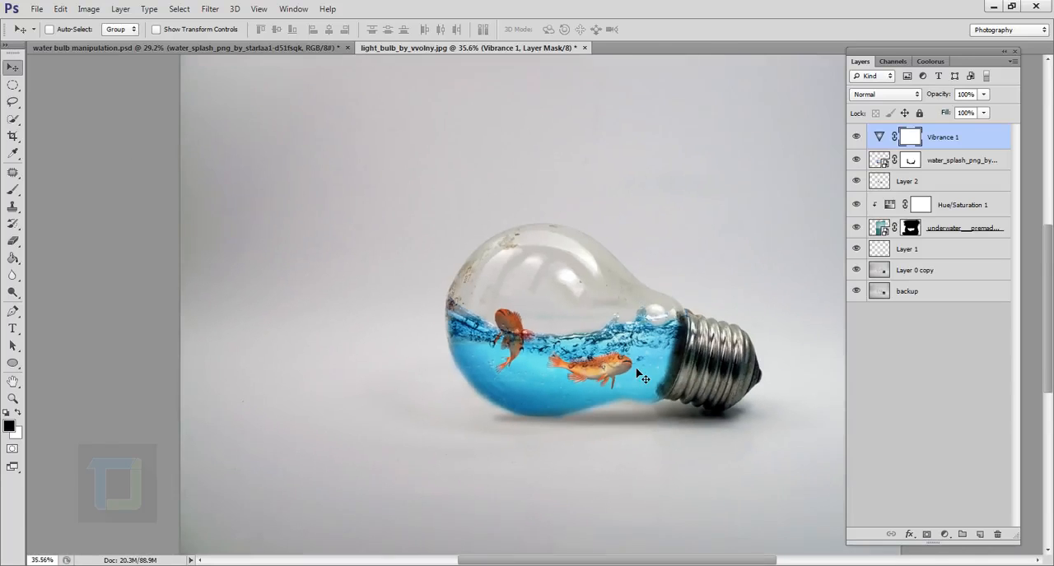
pyautogui.click(980, 535)
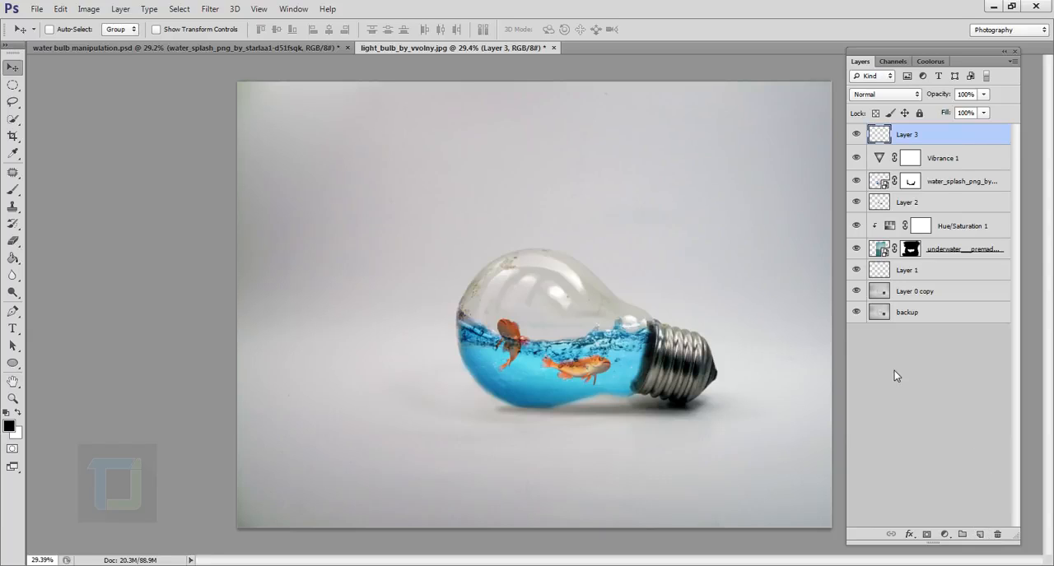
pyautogui.hotkey('ctrl', 'shift', 'alt', 'e')
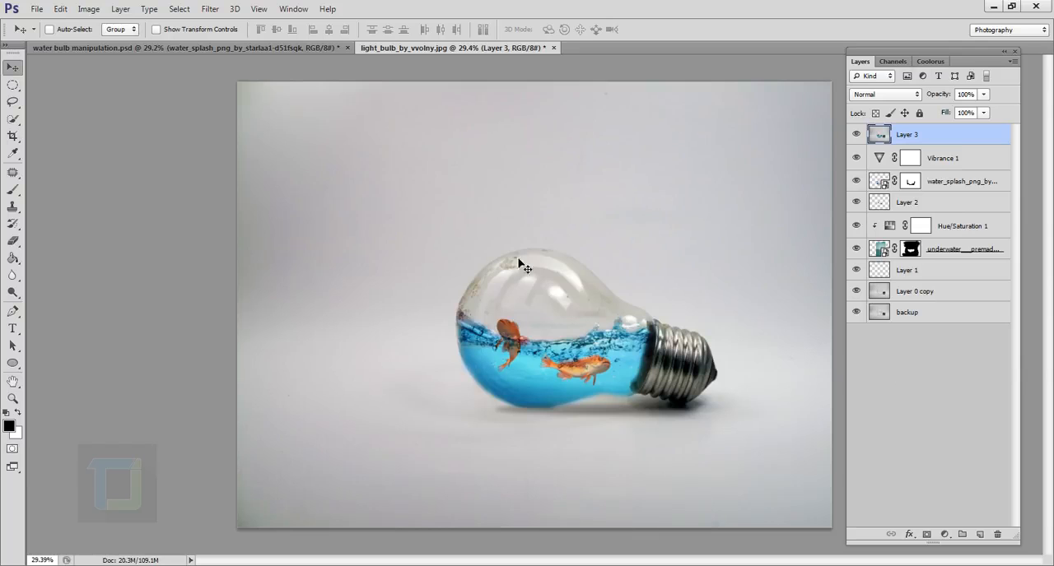
pyautogui.moveTo(511, 273); pyautogui.dragTo(538, 288)
pyautogui.hotkey('ctrl', 'z')
# Flip the merged copy vertically and move it down beneath the original bulb
pyautogui.hotkey('ctrl', 't')
pyautogui.rightClick(543, 195)
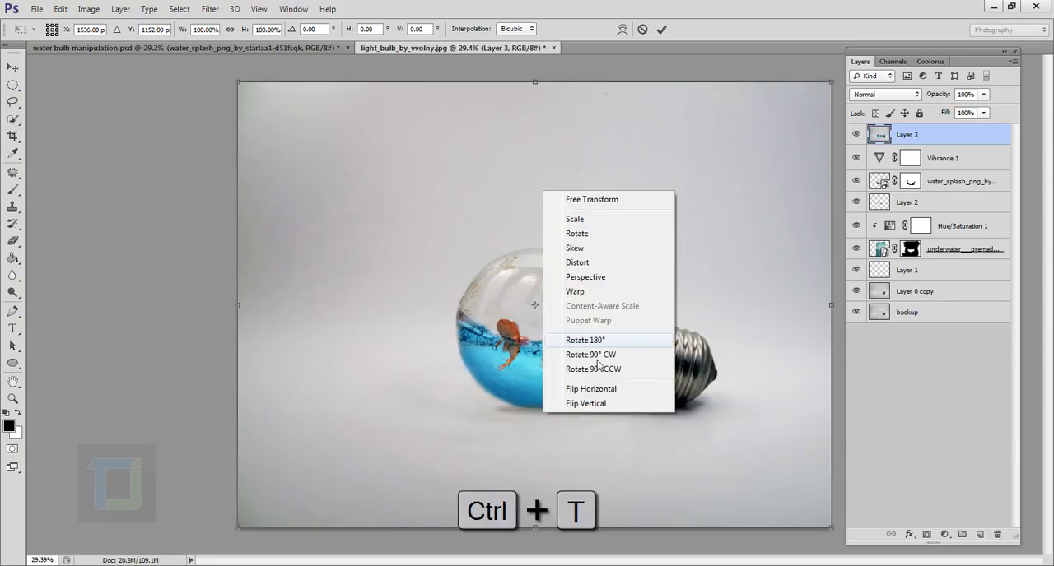
pyautogui.click(593, 409)
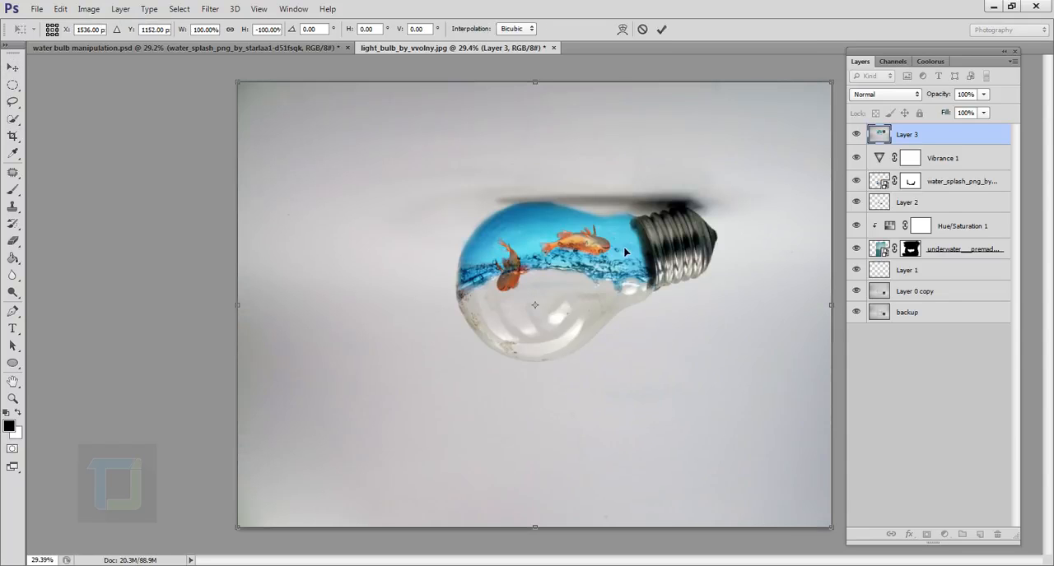
pyautogui.moveTo(534, 188); pyautogui.dragTo(542, 362)
# Align the flipped copy with the bulb's base at 54% preview opacity, tilt it about 1.3° counterclockwise and apply the transform
pyautogui.moveTo(945, 100); pyautogui.dragTo(914, 102)
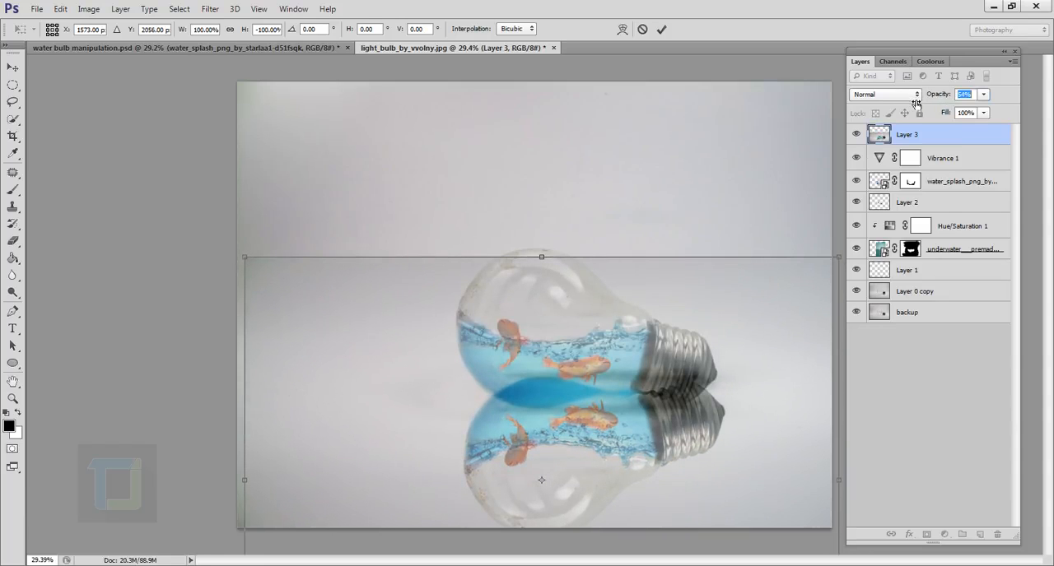
pyautogui.moveTo(693, 338); pyautogui.dragTo(689, 360)
pyautogui.hotkey('ctrl', '-')
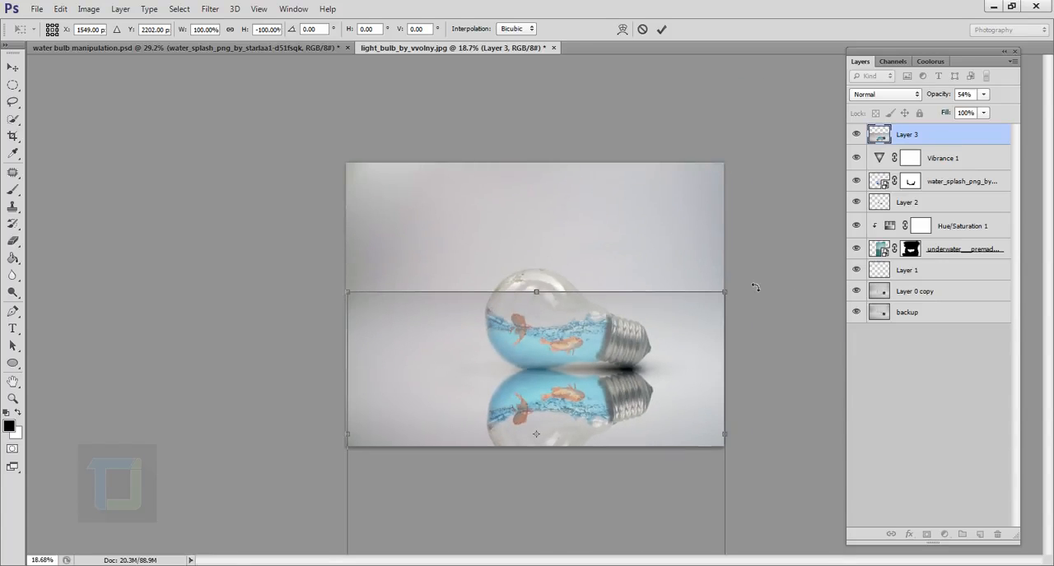
pyautogui.moveTo(754, 287); pyautogui.dragTo(750, 283)
pyautogui.hotkey('ctrl', '+')
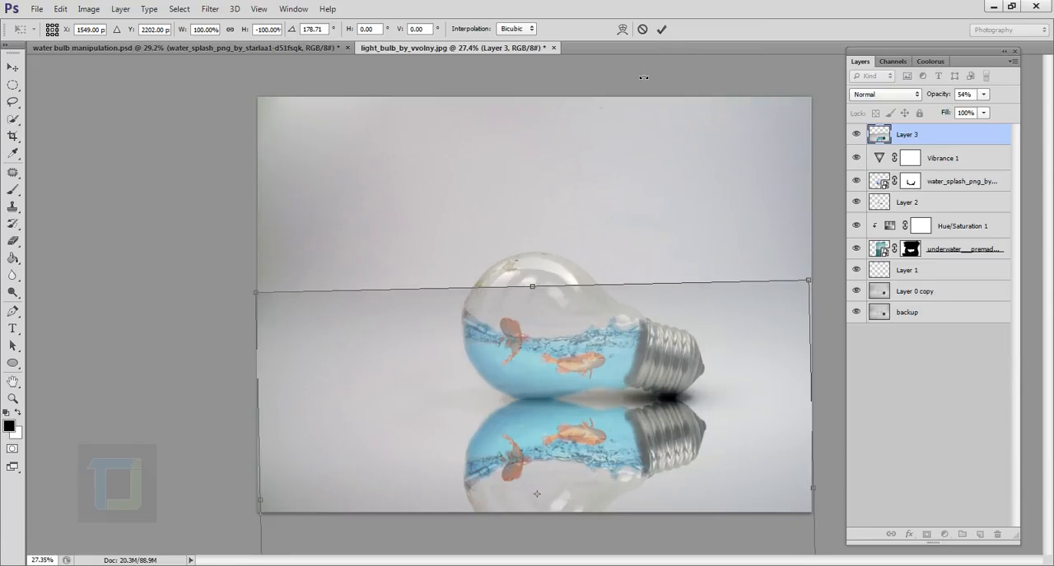
pyautogui.click(661, 30)
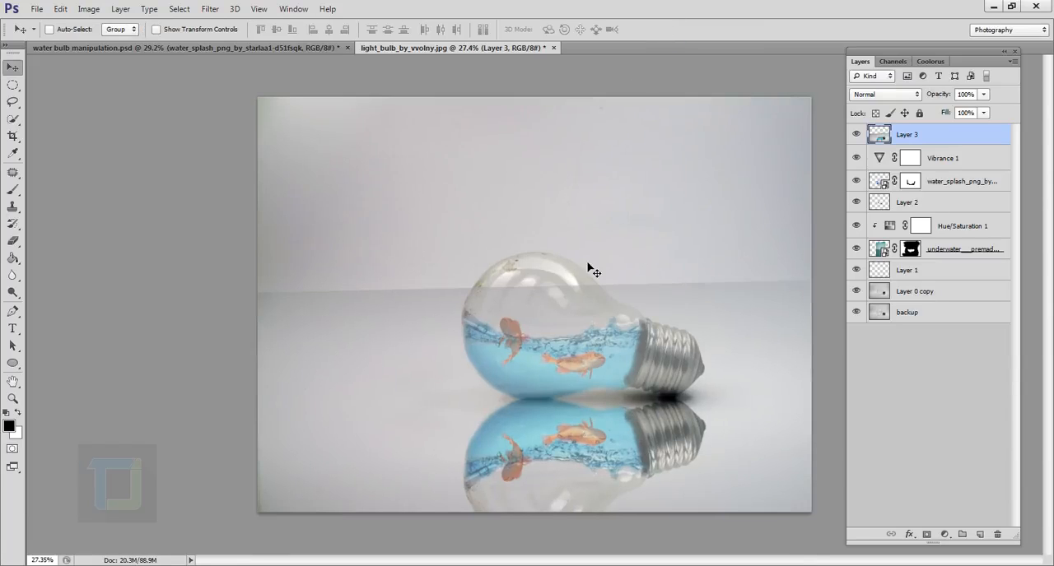
# Lower the reflection layer's opacity to 21%
pyautogui.click(982, 95)
pyautogui.moveTo(943, 106); pyautogui.dragTo(939, 140)
pyautogui.moveTo(959, 106); pyautogui.dragTo(962, 107)
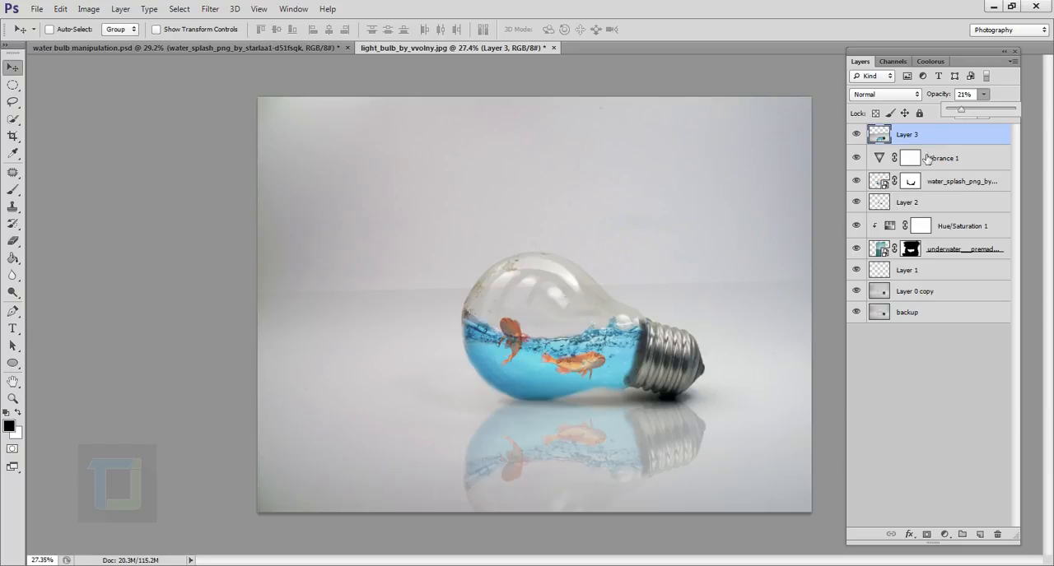
pyautogui.click(937, 137)
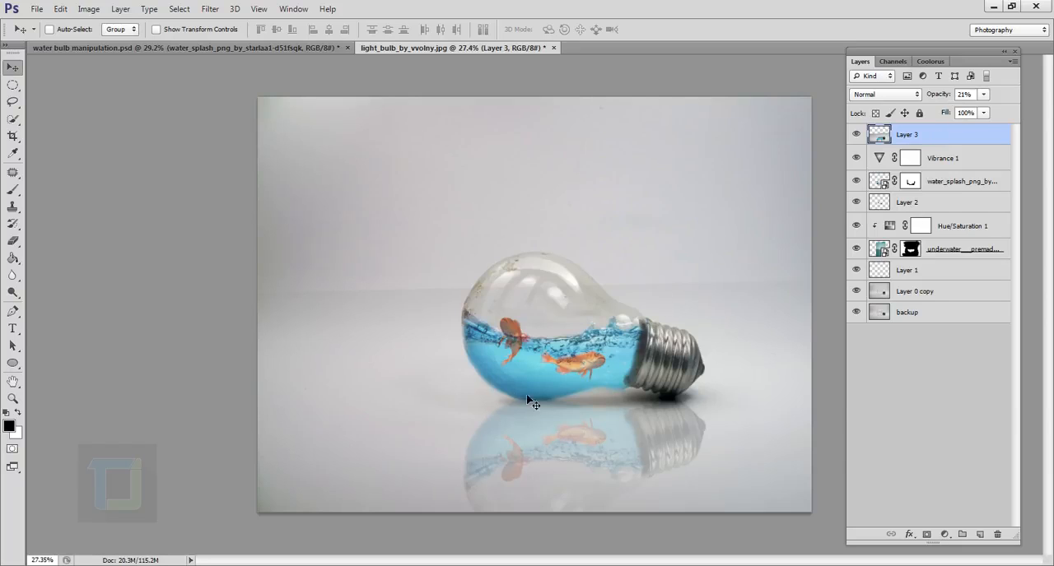
# Erase the reflection layer's hard upper edge and the area over the original bulb with a soft 500 px eraser
pyautogui.moveTo(13, 240); pyautogui.dragTo(53, 246)
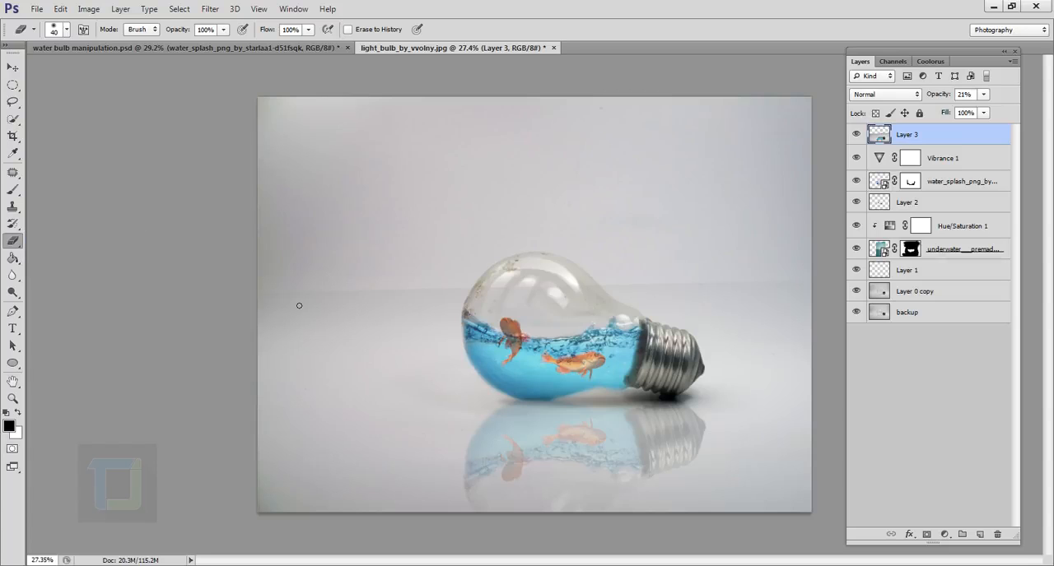
pyautogui.press(']')
pyautogui.press(']')
pyautogui.press(']')
pyautogui.press(']')
pyautogui.press(']')
pyautogui.press(']')
pyautogui.press(']')
pyautogui.press(']')
pyautogui.press(']')
pyautogui.press(']')
pyautogui.press(']')
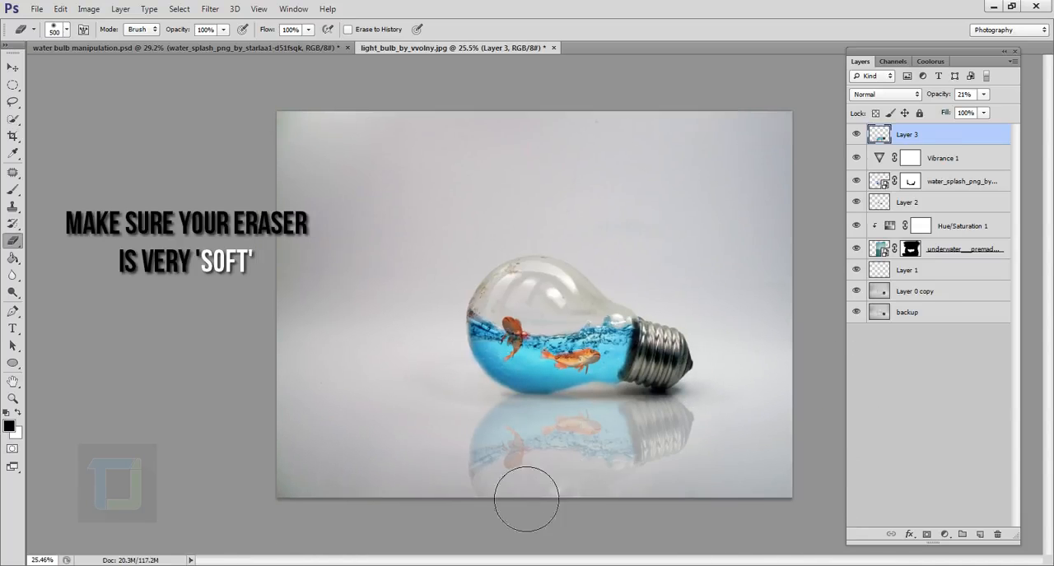
# Enlarge the soft eraser to 1100 px and fade out the lower part of the bulb's reflection
pyautogui.scroll(-2, 576, 494)
pyautogui.press(']')
pyautogui.press(']')
pyautogui.press(']')
pyautogui.press(']')
pyautogui.press(']')
pyautogui.press(']')
pyautogui.moveTo(712, 520); pyautogui.dragTo(542, 535)
pyautogui.scroll(2, 714, 563)
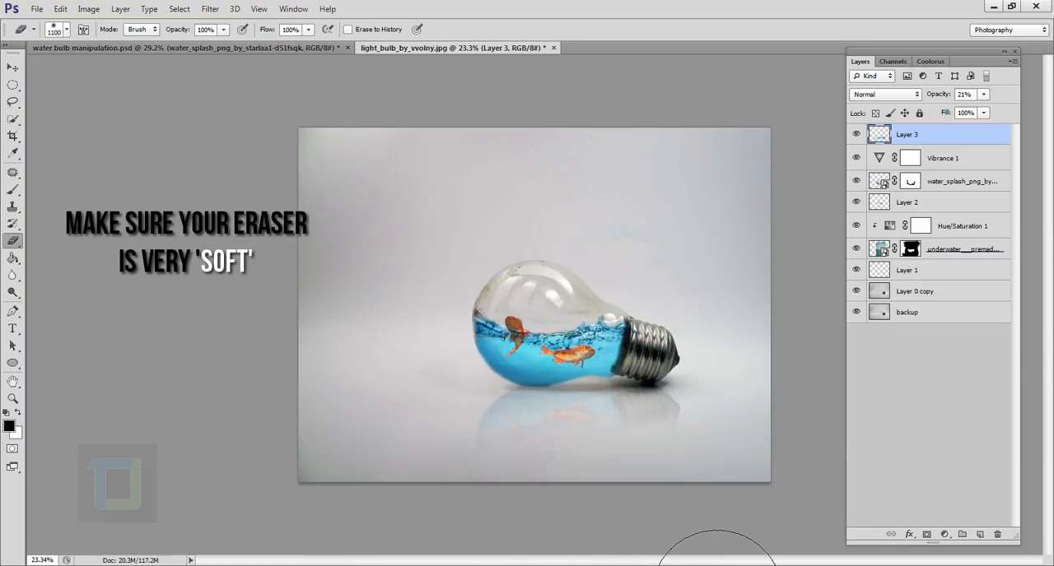
pyautogui.scroll(-1, 715, 563)
# Select Layer 1, directly beneath the underwater layer
pyautogui.click(907, 270)
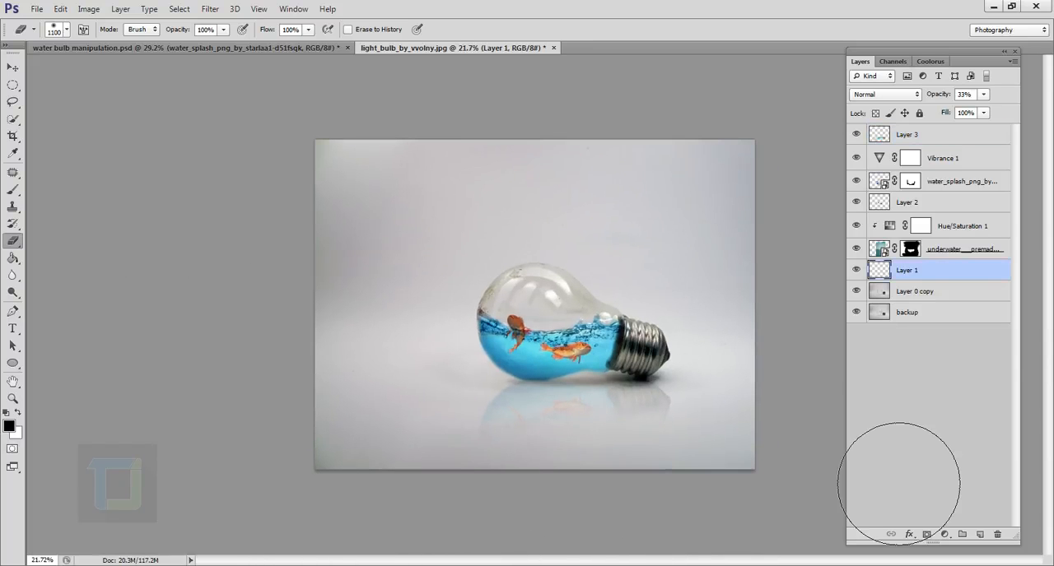
pyautogui.scroll(3, 675, 494)
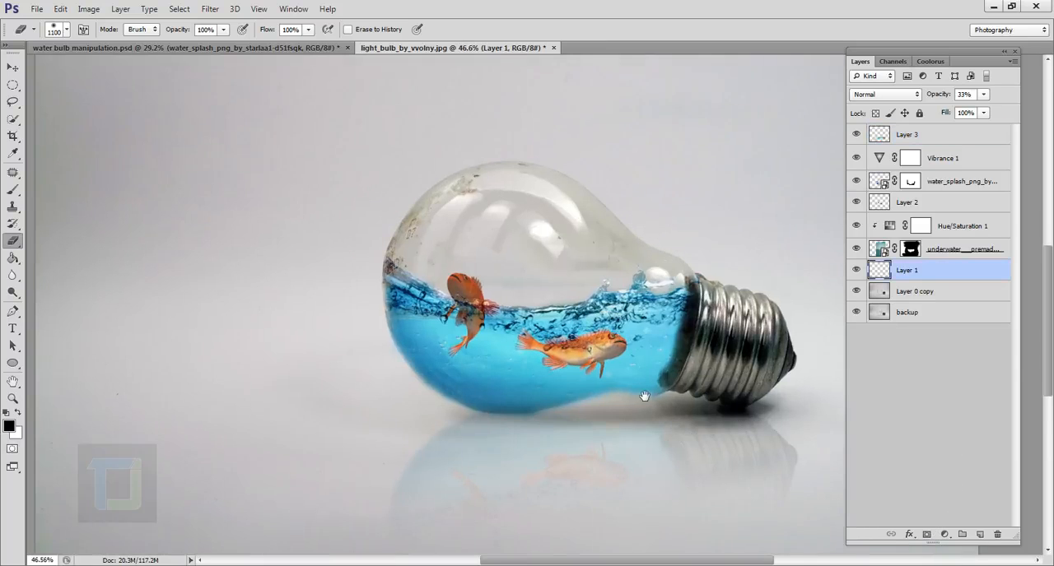